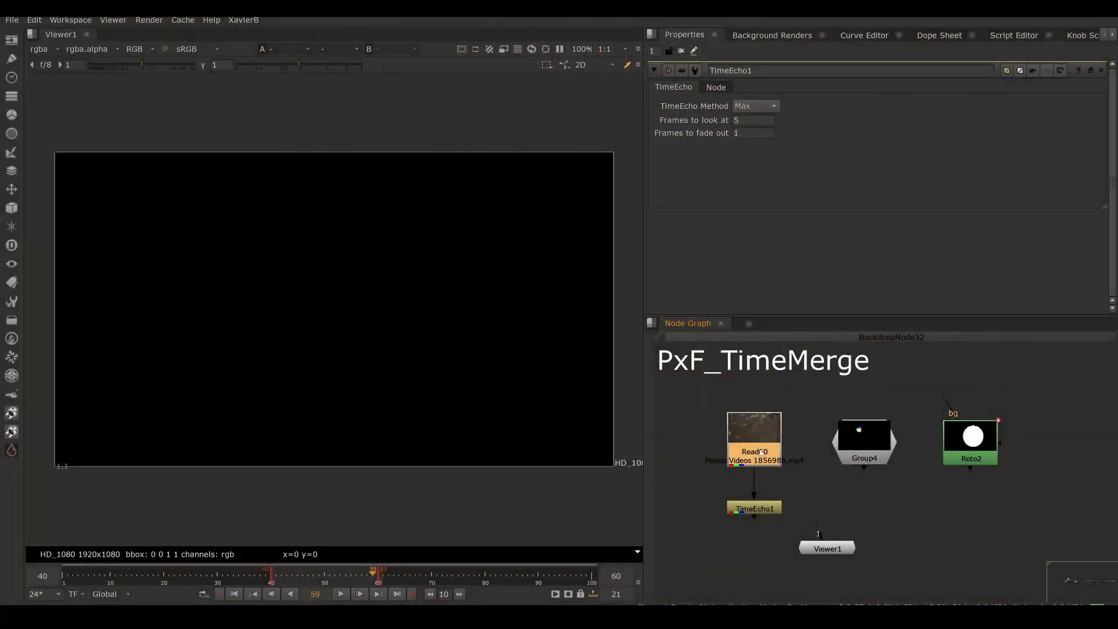
Step: Preview the plain Read60 snow footage in the viewer and play it briefly
key(1)
click(342, 594)
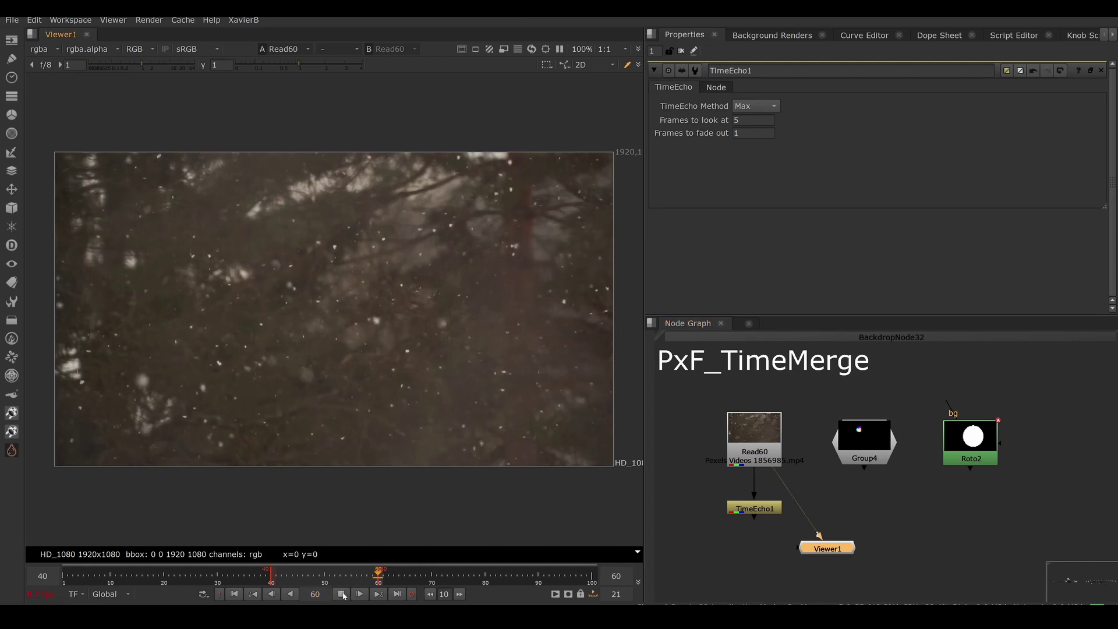
click(342, 594)
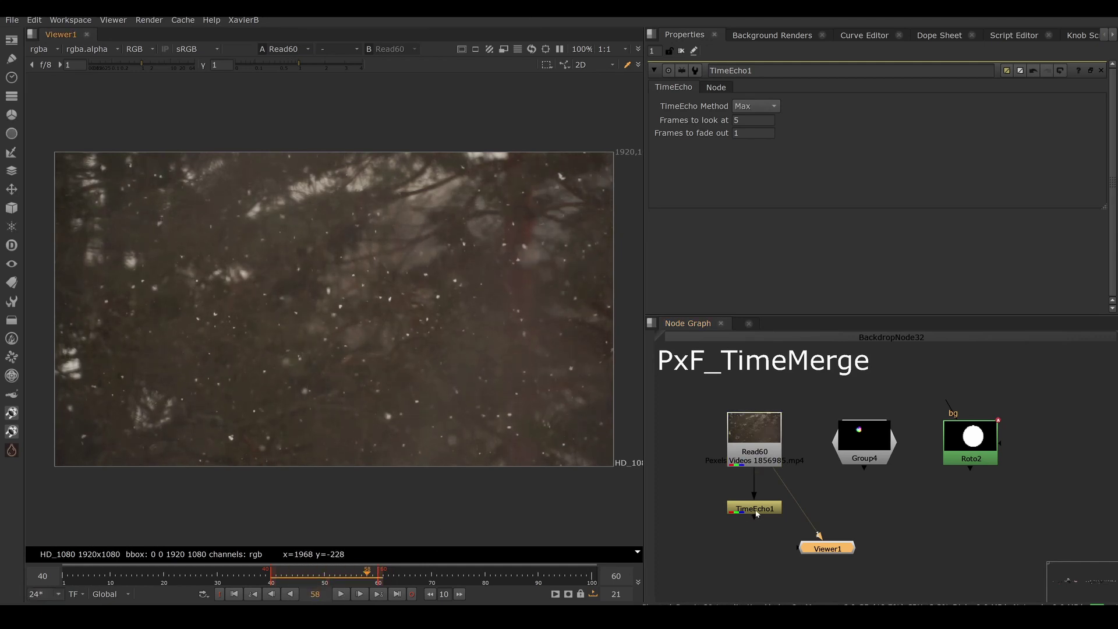
Step: View TimeEcho1's echoed snow (Max, 5 frames), inspect a streak, and place Viewer1 under TimeEcho1
click(757, 510)
key(1)
click(757, 510)
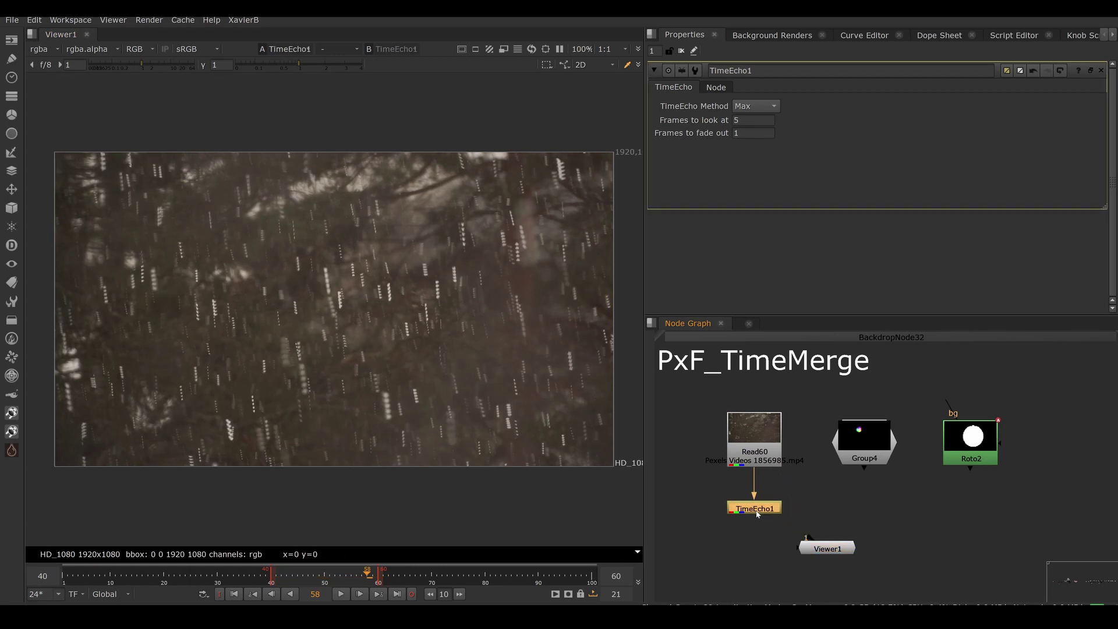
click(751, 120)
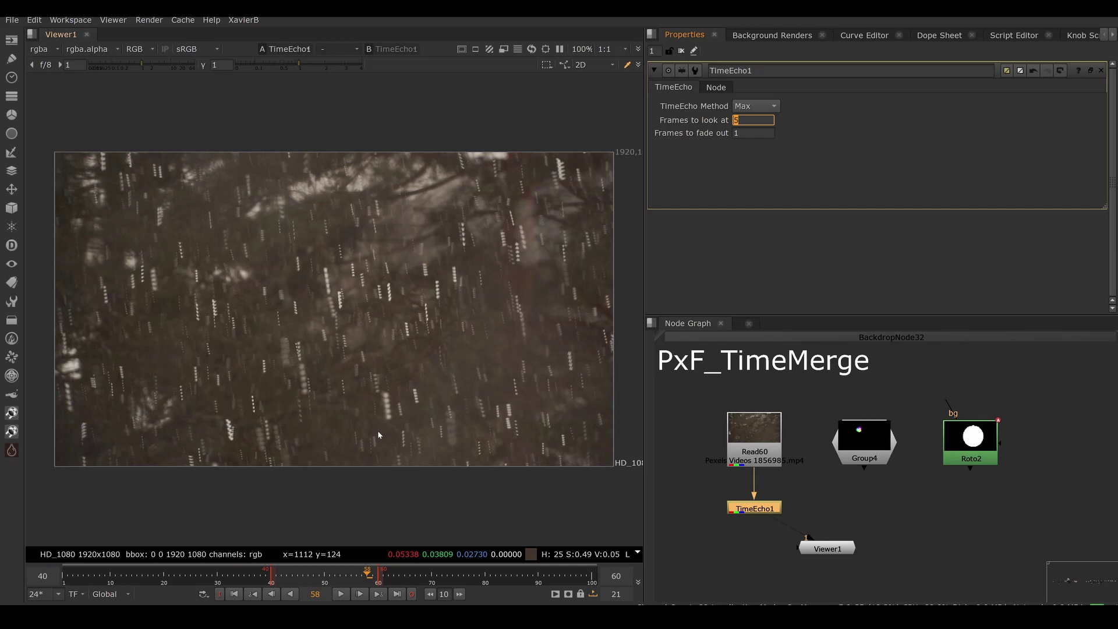
scroll(403, 417, up, 5)
scroll(403, 417, up, 1)
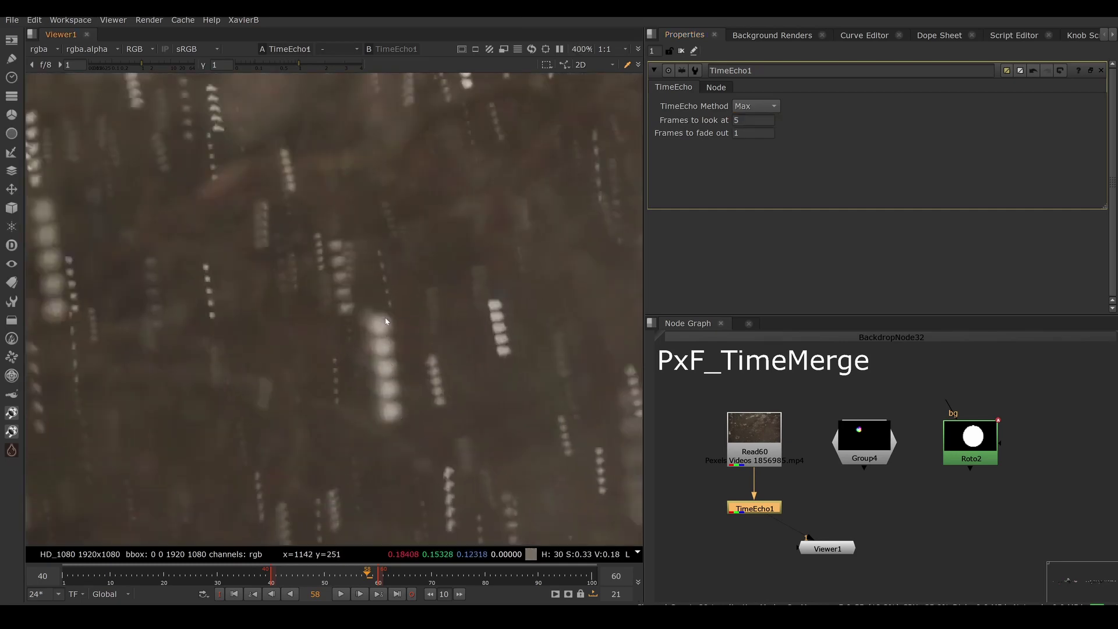
ctrl+shift+drag(349, 302, 410, 440)
drag(827, 548, 754, 556)
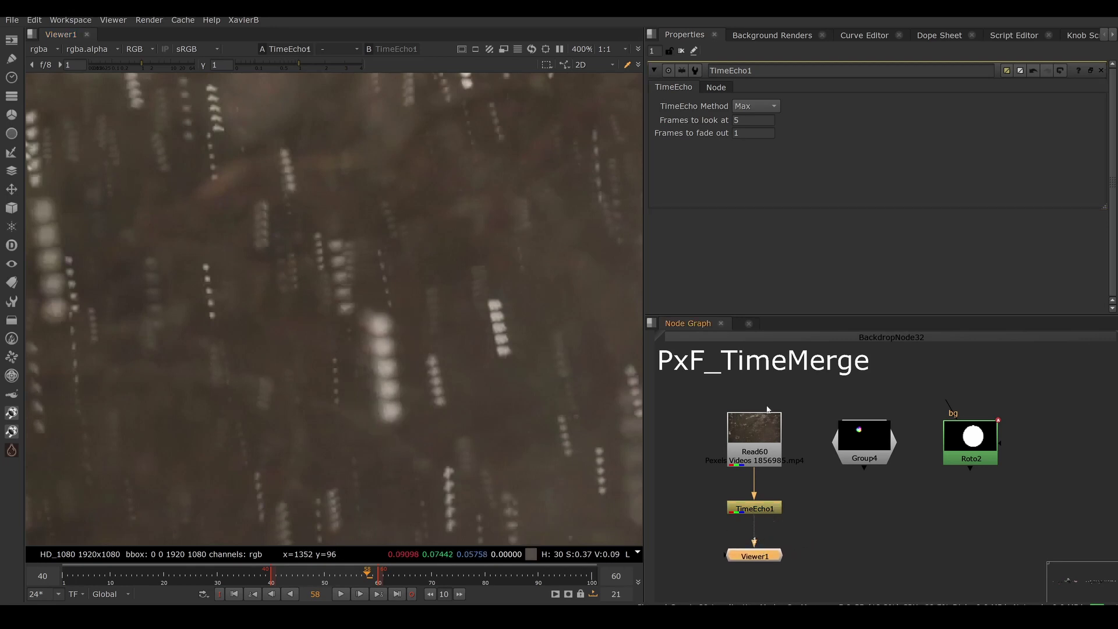
click(761, 106)
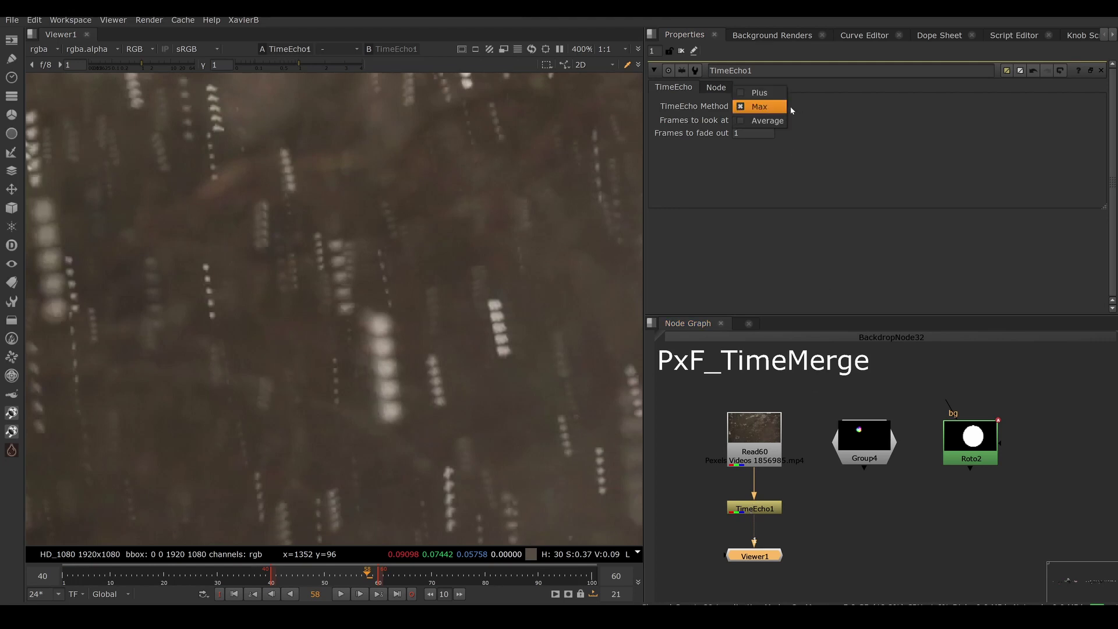
key(Escape)
key(Tab)
text(5)
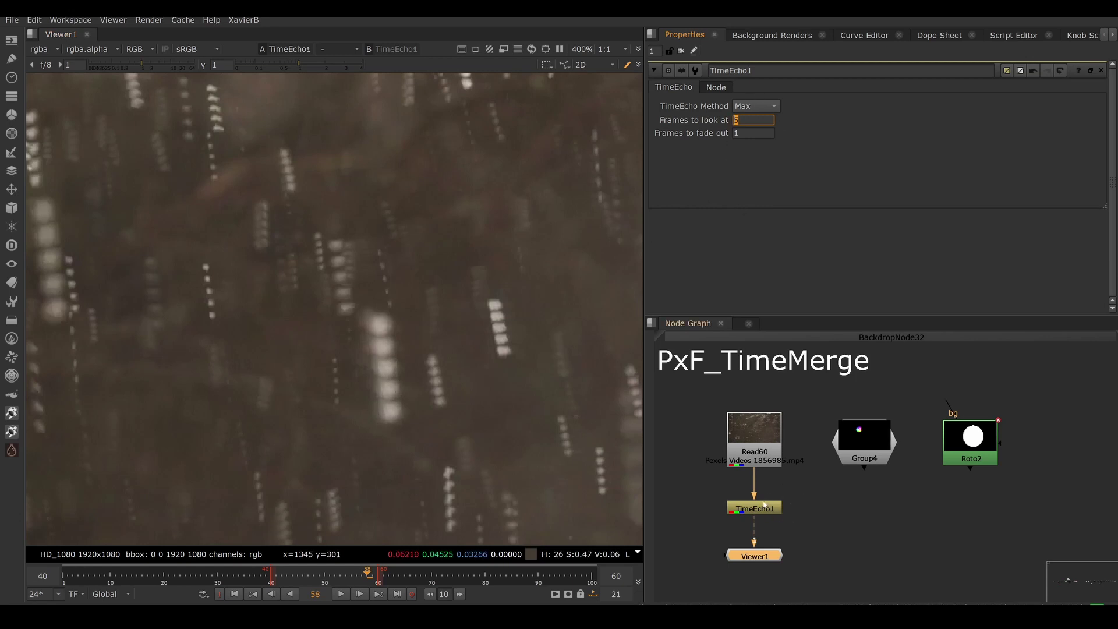
Step: Add a PxF_TimeMerge node fed by Read60 and view its max result over 5 frames
click(809, 502)
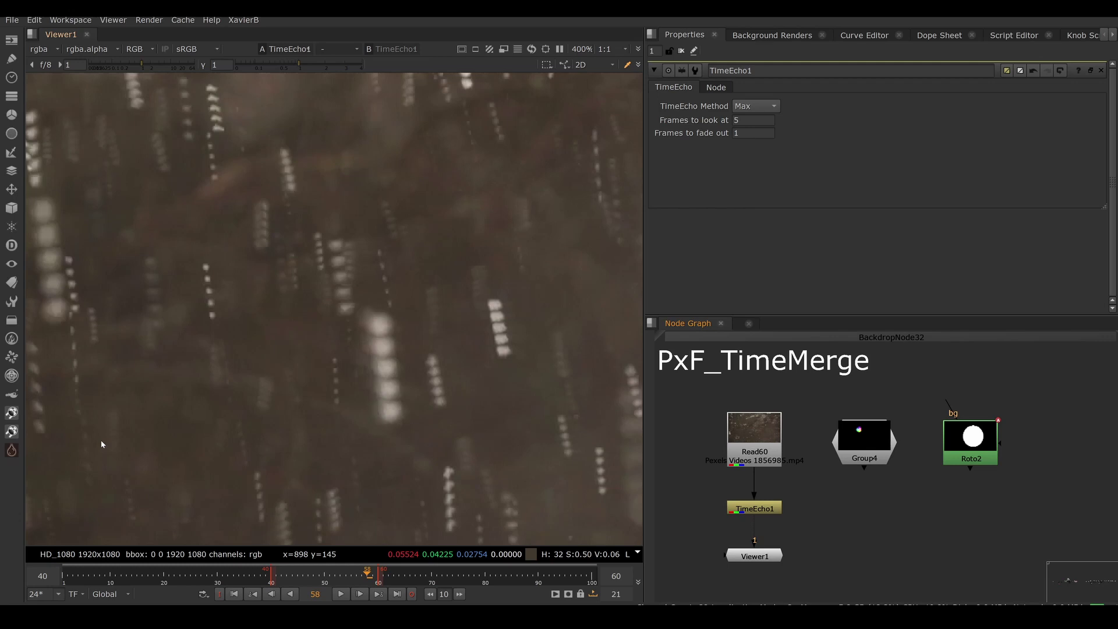
click(11, 450)
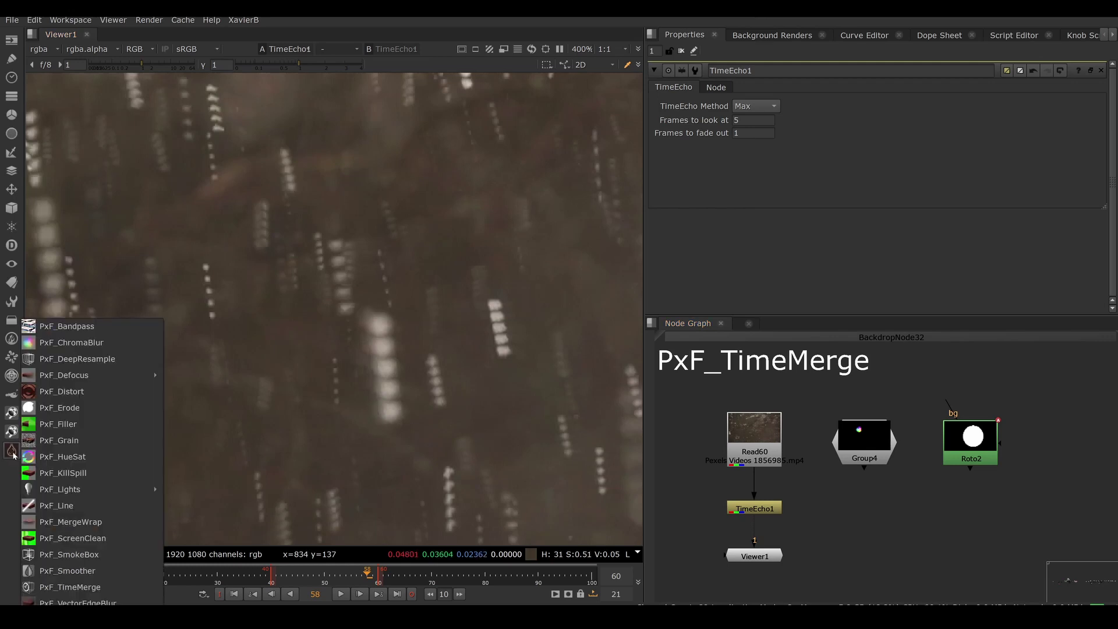
click(80, 587)
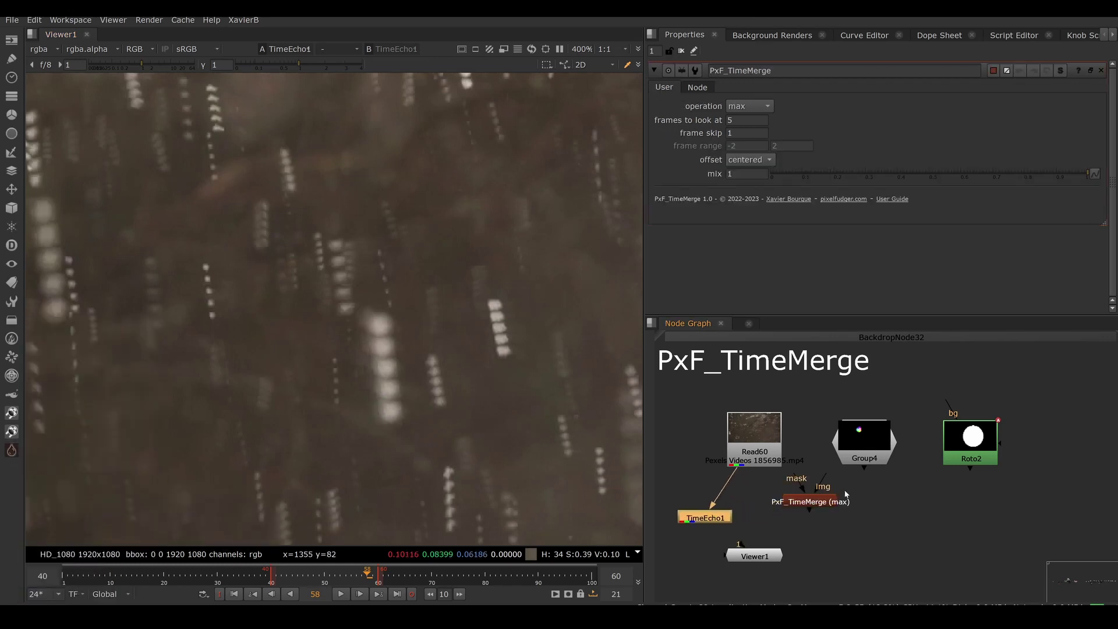
drag(824, 505, 802, 525)
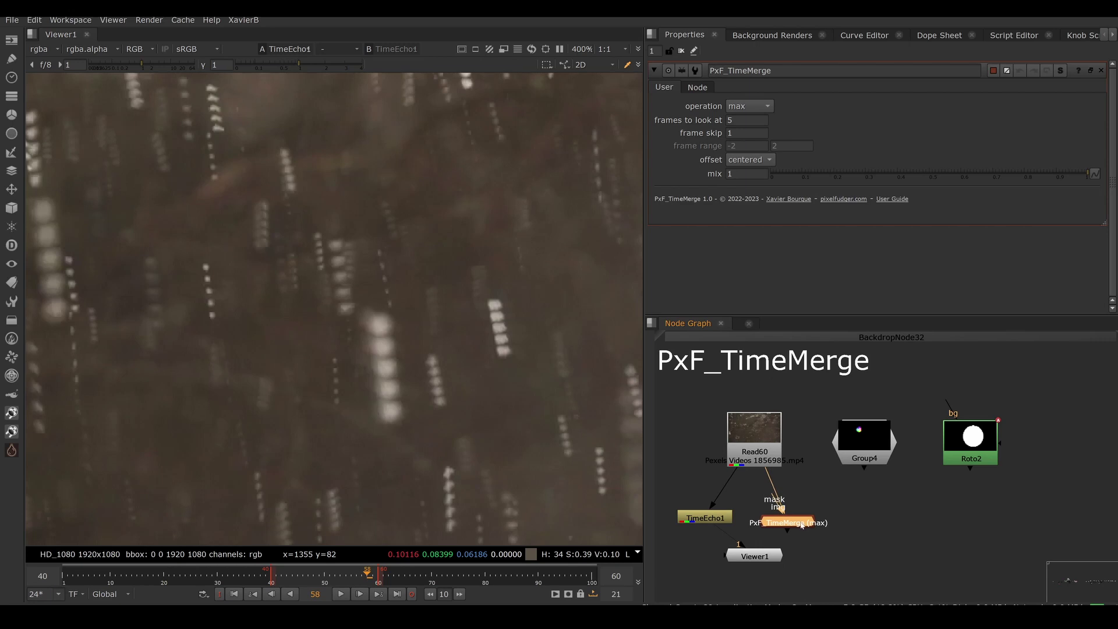
key(1)
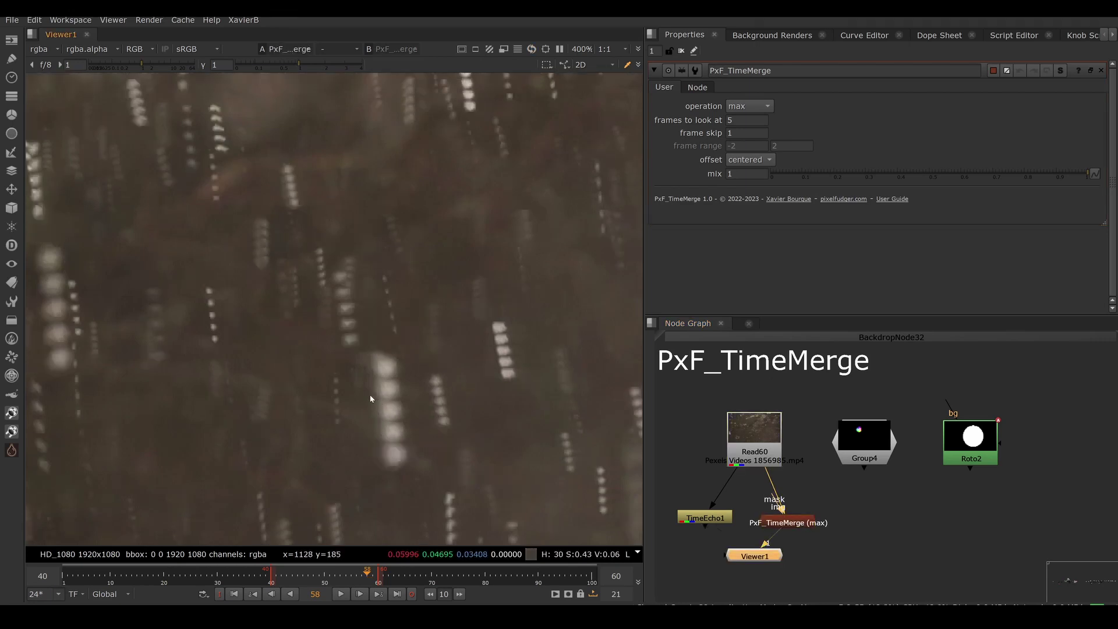
ctrl+shift+drag(356, 339, 418, 403)
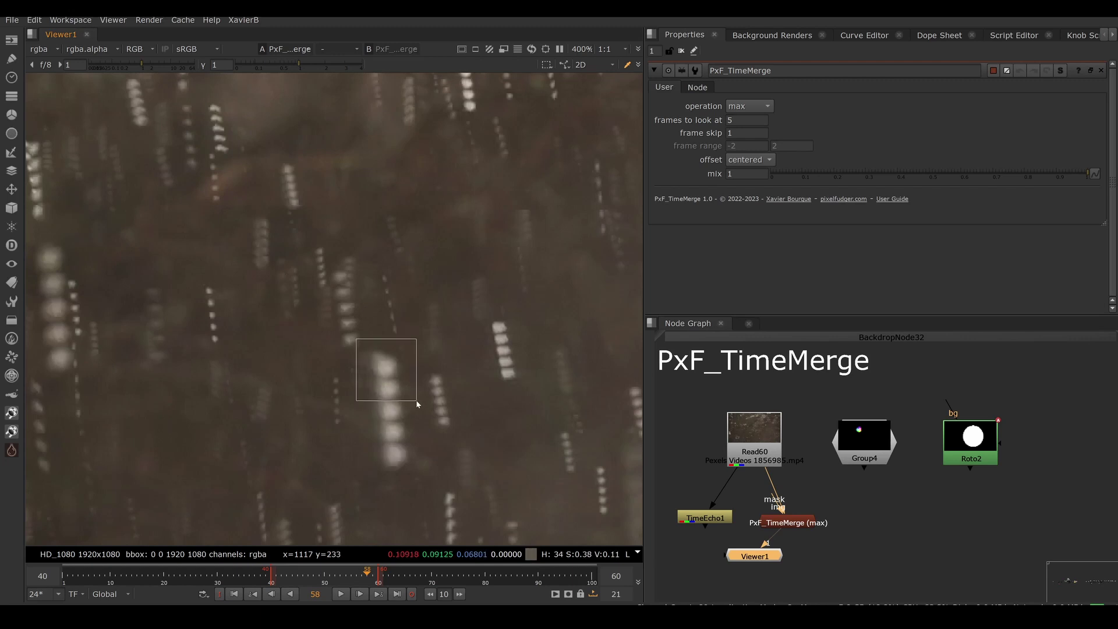
click(802, 524)
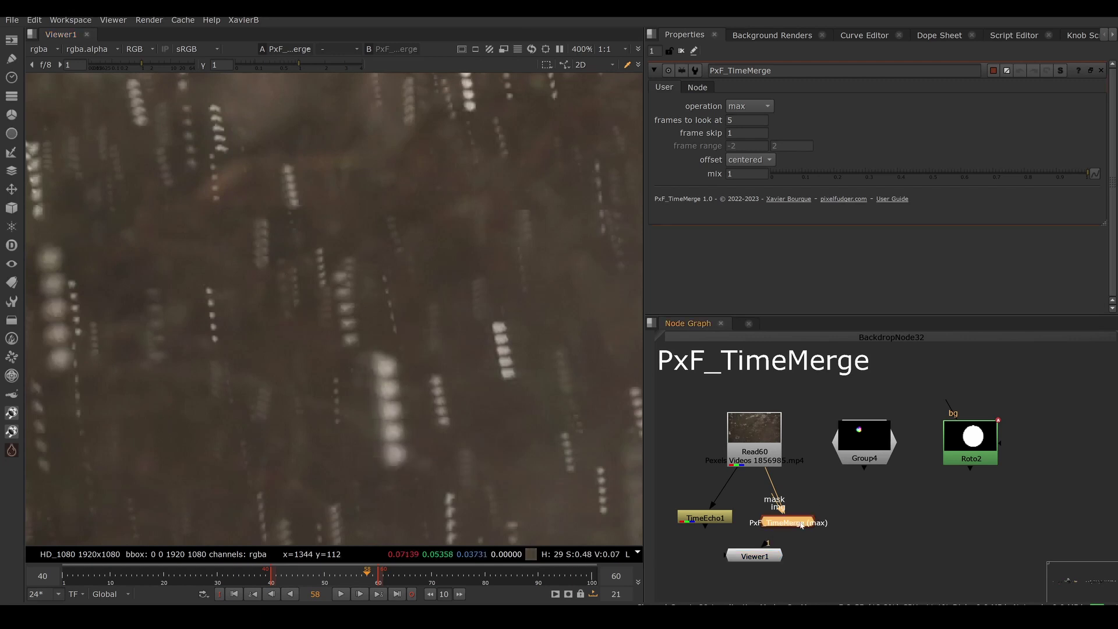
click(748, 162)
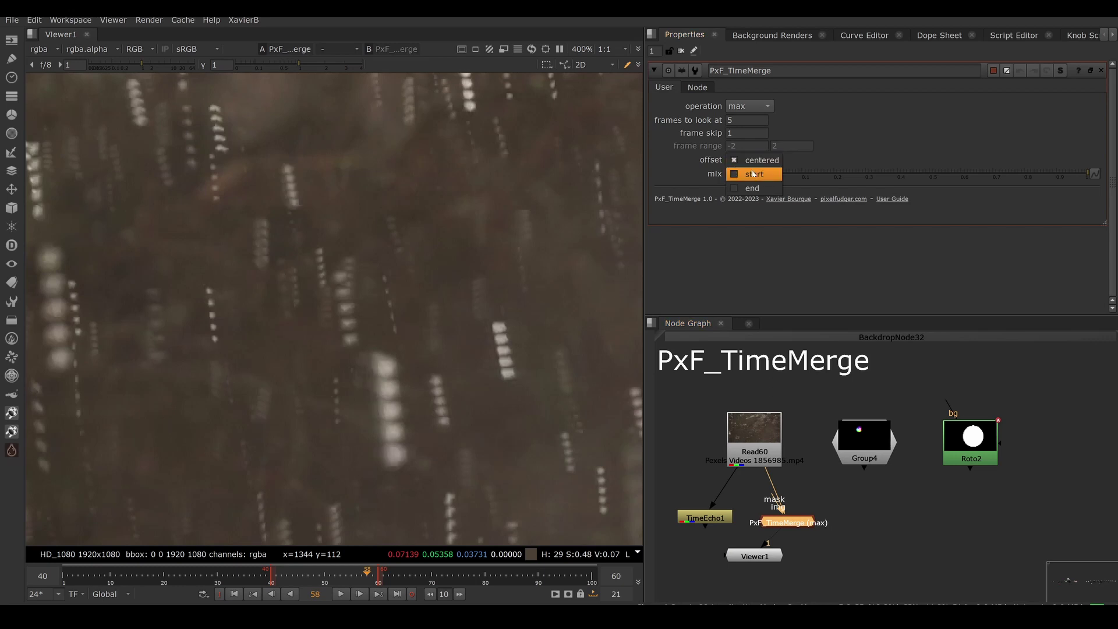
click(753, 173)
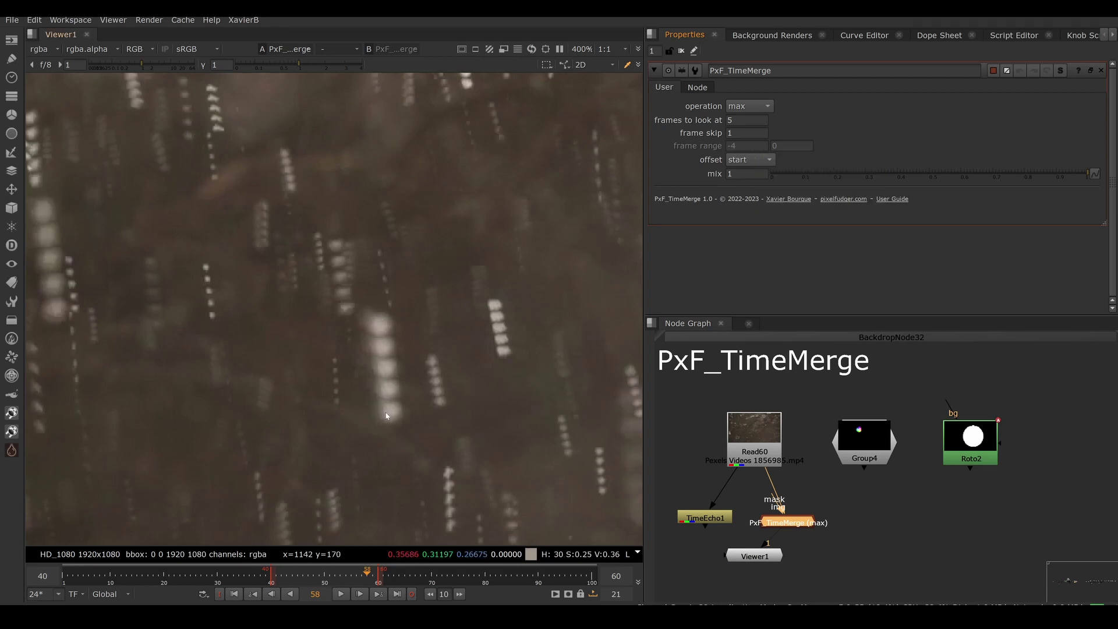
click(749, 159)
click(749, 146)
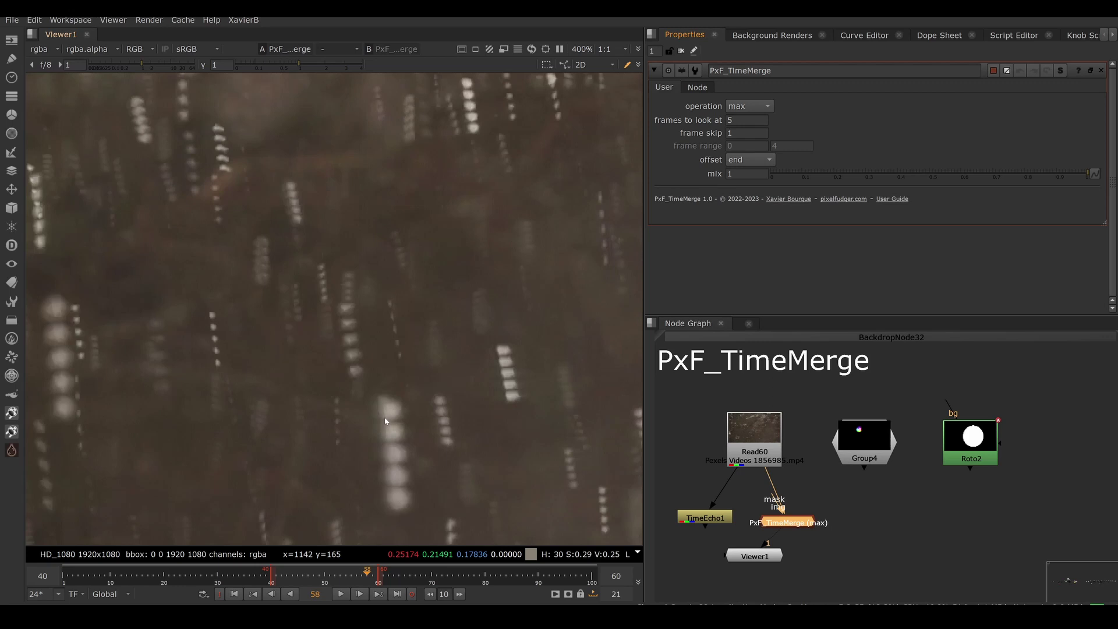
click(757, 160)
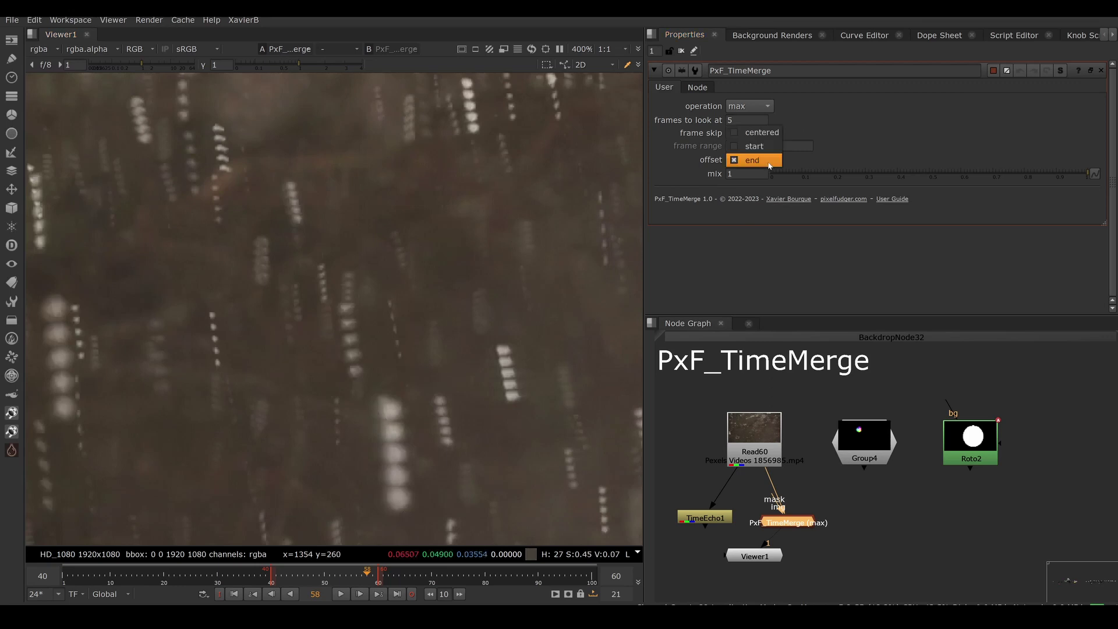
click(748, 145)
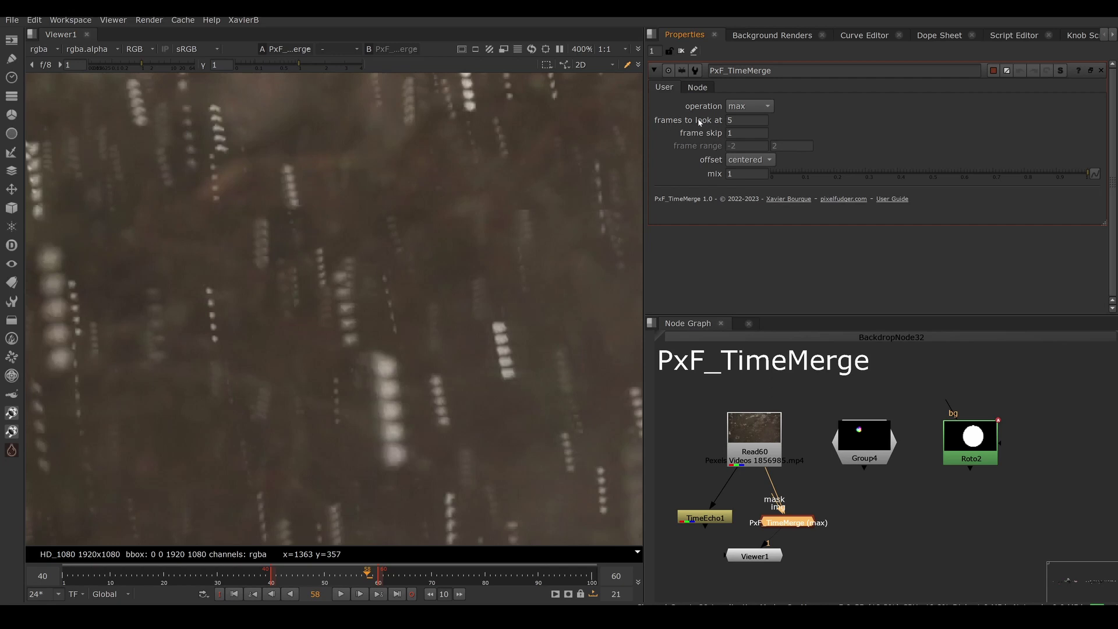
Step: Set PxF_TimeMerge's frames to look at to 15 and zoom the viewer out
click(739, 120)
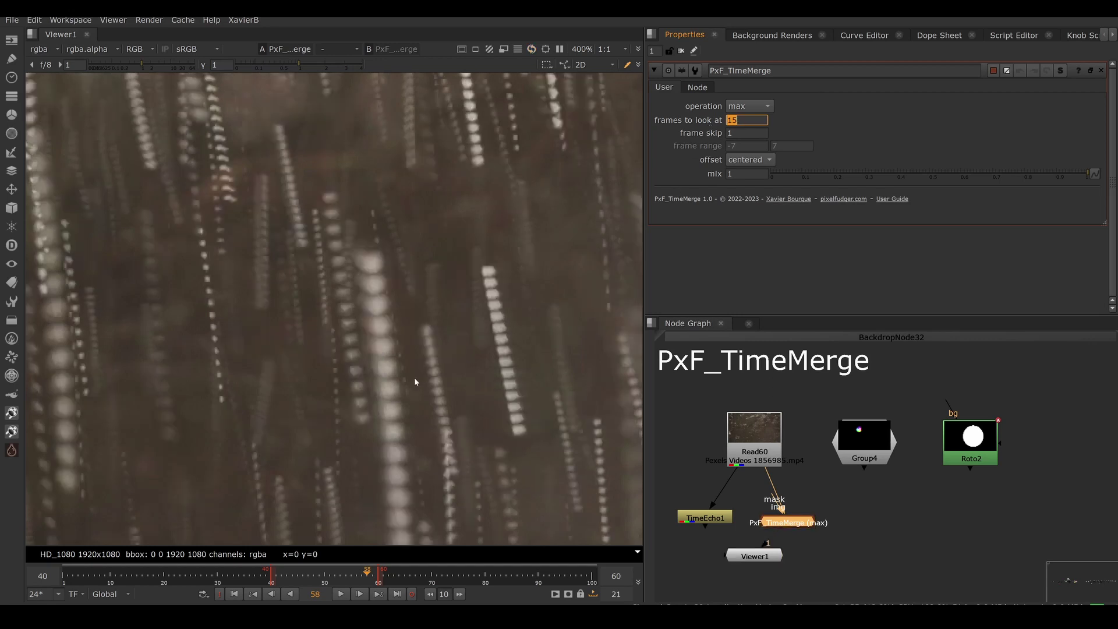
scroll(415, 381, down, 1)
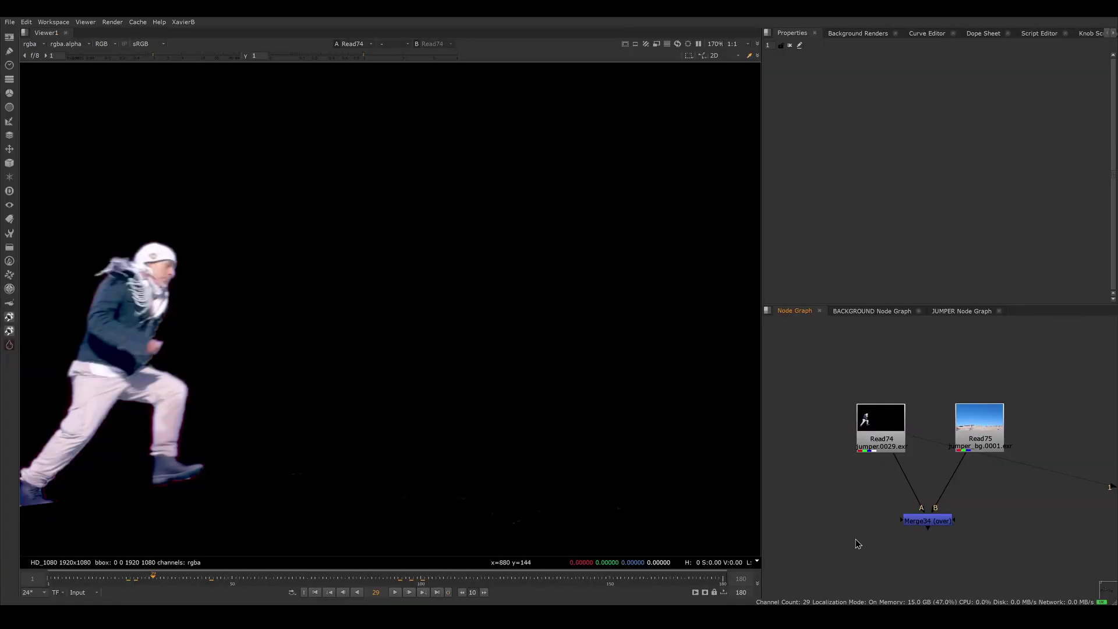
Step: Scrub through the Read74 jump and check the jumper's alpha channel
drag(884, 445, 884, 438)
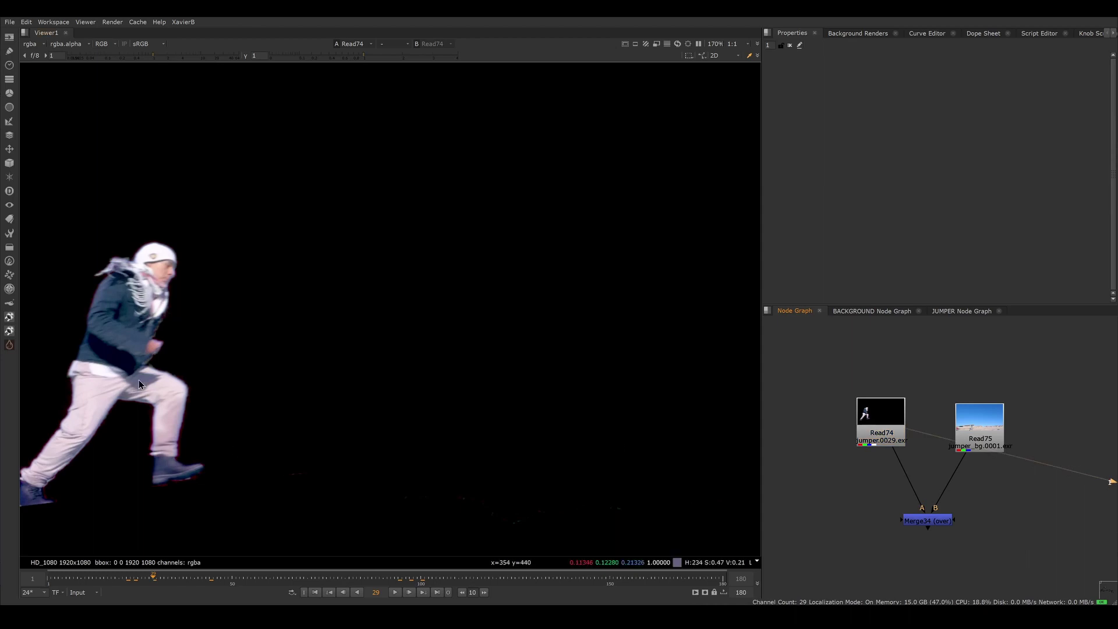
drag(151, 588, 478, 573)
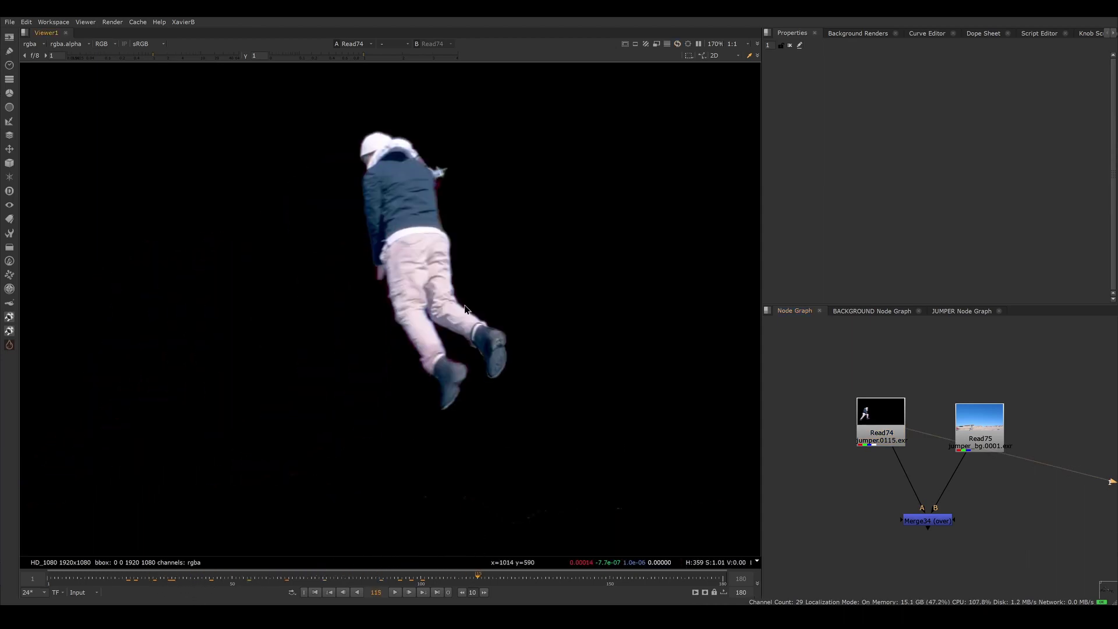
key(a)
key(a)
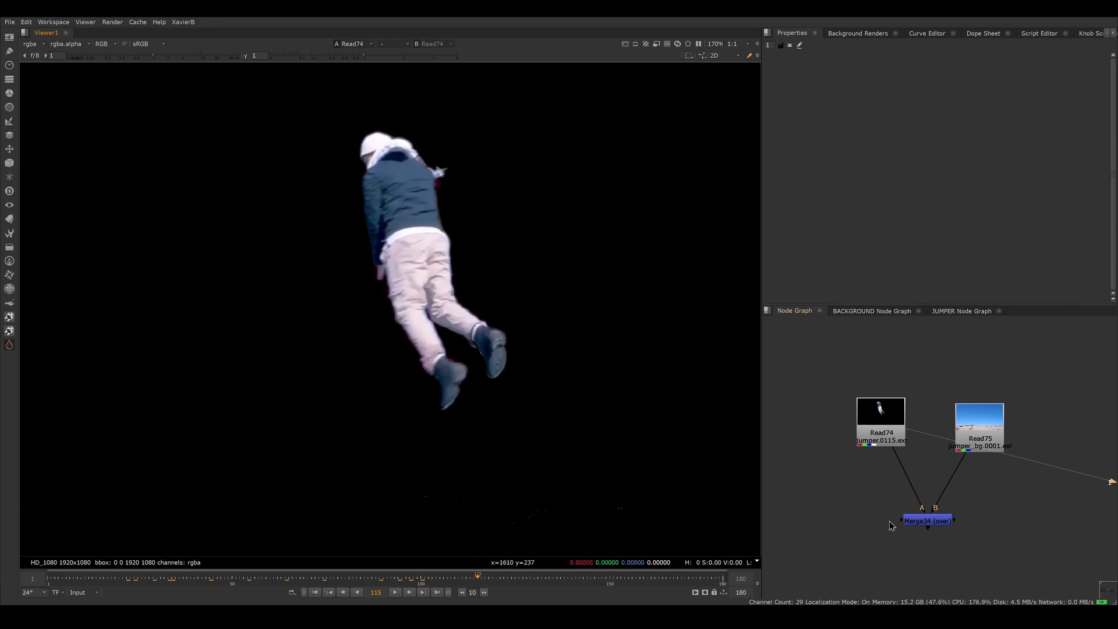
Step: View the Read75 beach plate, then the Merge34 jumper-over-beach composite
drag(994, 432, 994, 425)
key(1)
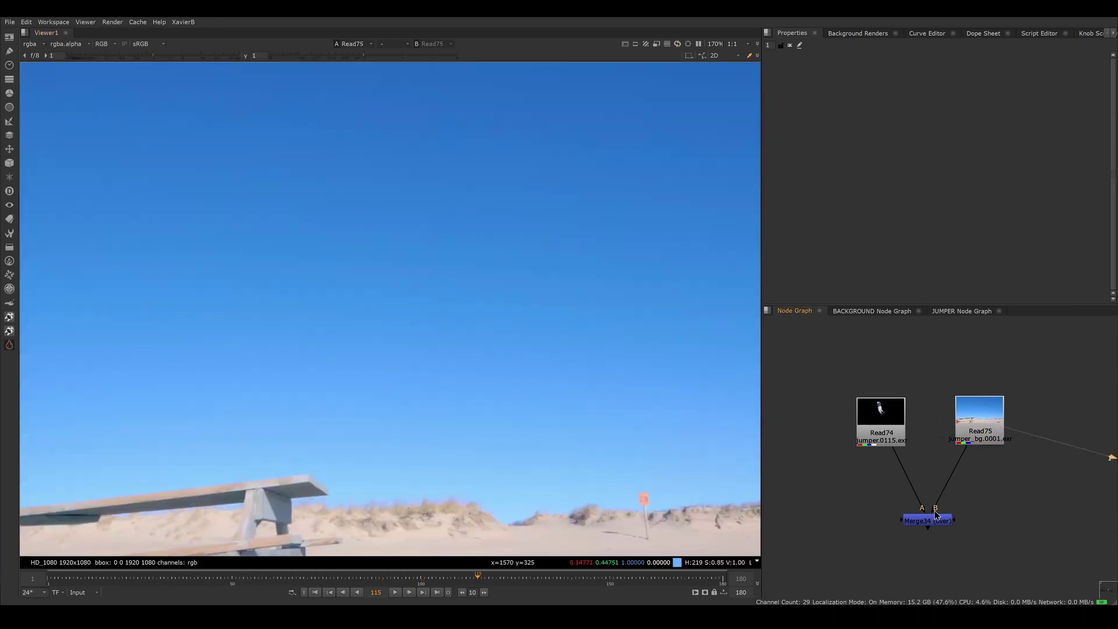
click(935, 521)
key(1)
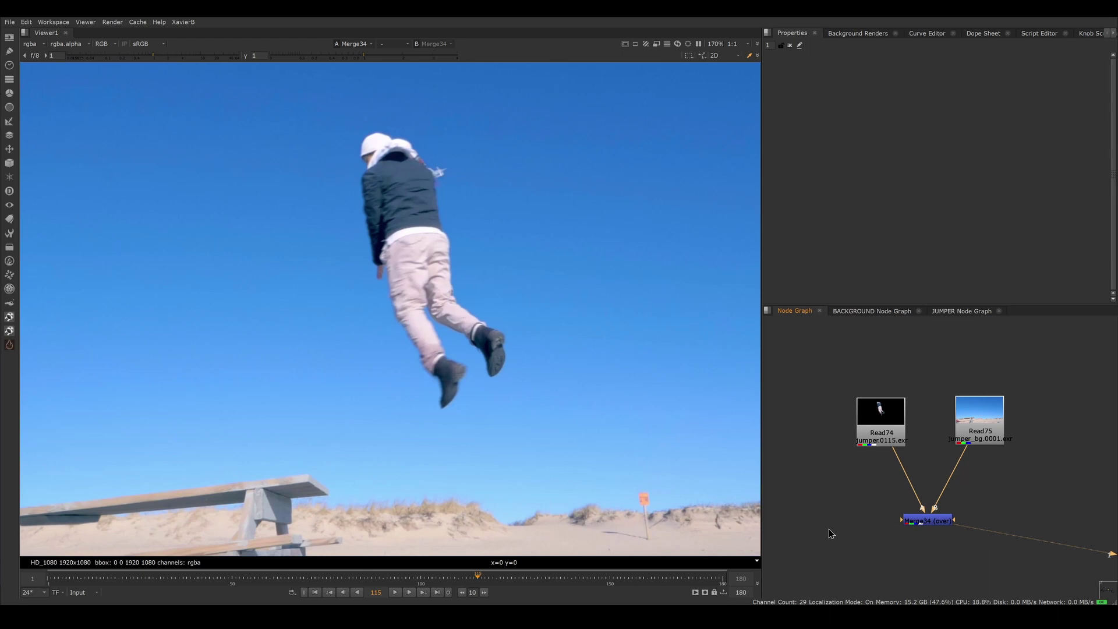
Step: Return the viewer to Read74's keyed jumper alone at frame 100
click(422, 580)
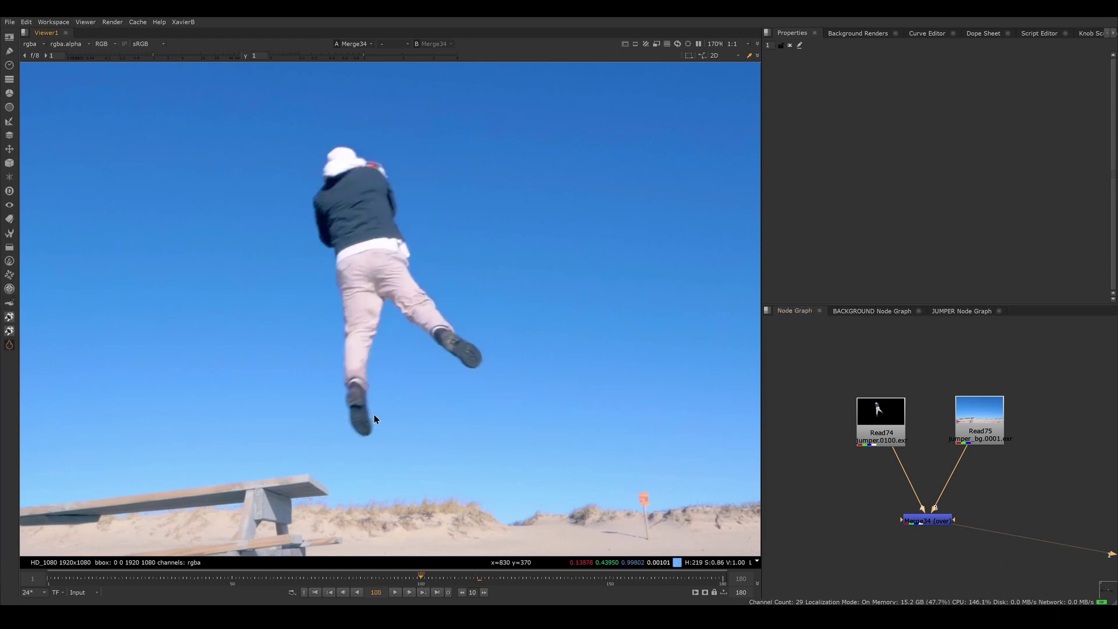
drag(883, 429, 882, 425)
key(1)
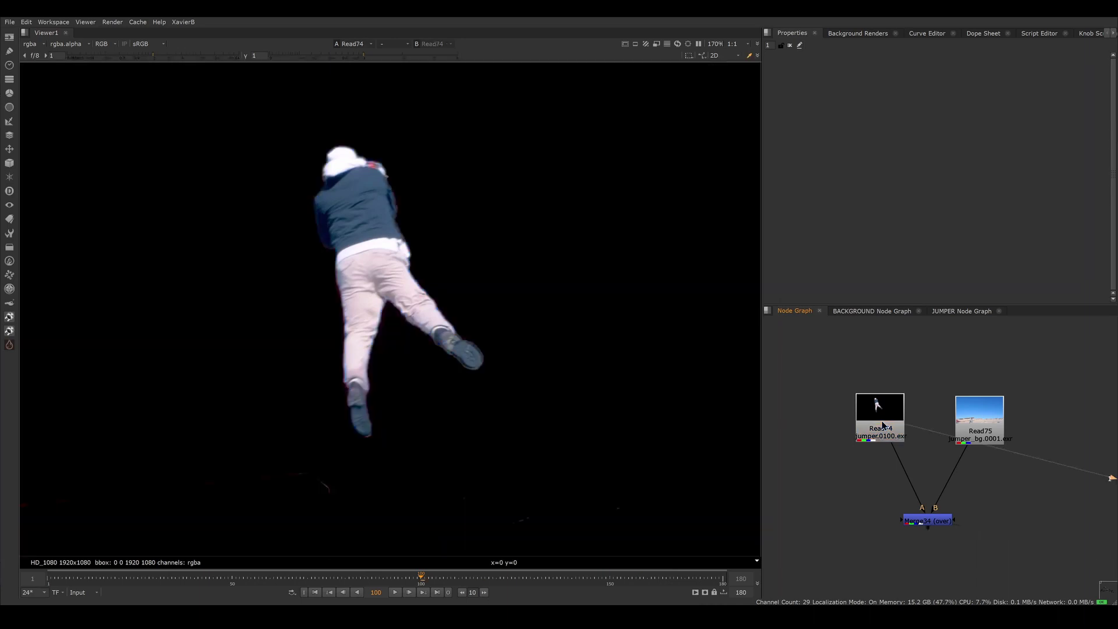
click(840, 477)
click(8, 345)
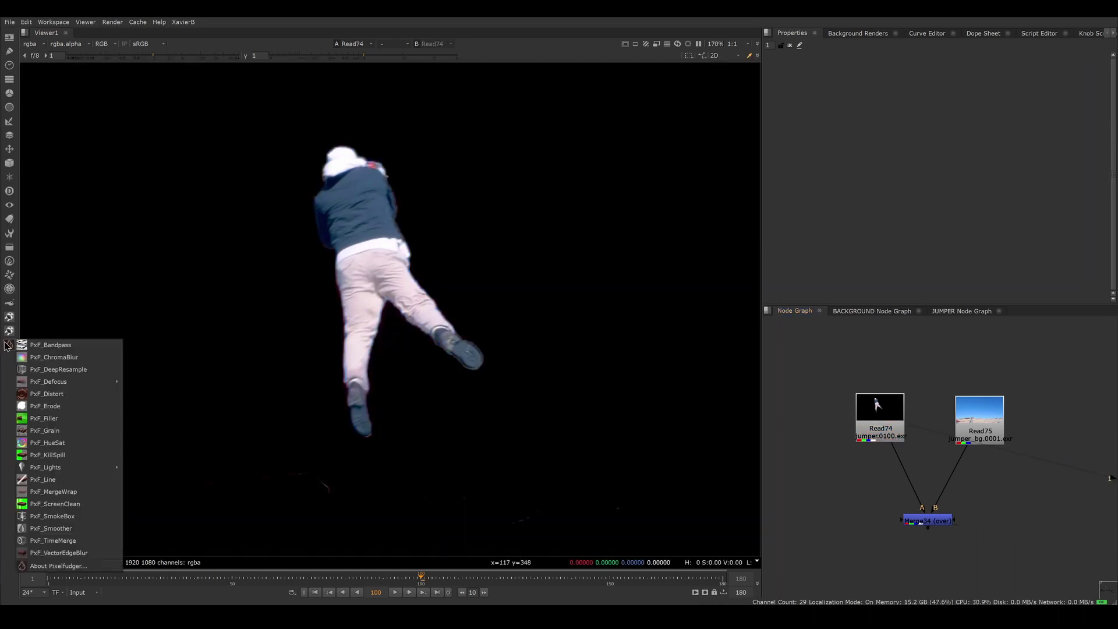
Step: Add a PxF_TimeMerge5 node fed by Read74, view it, and set frames to look at to 15
click(71, 541)
drag(857, 458, 883, 423)
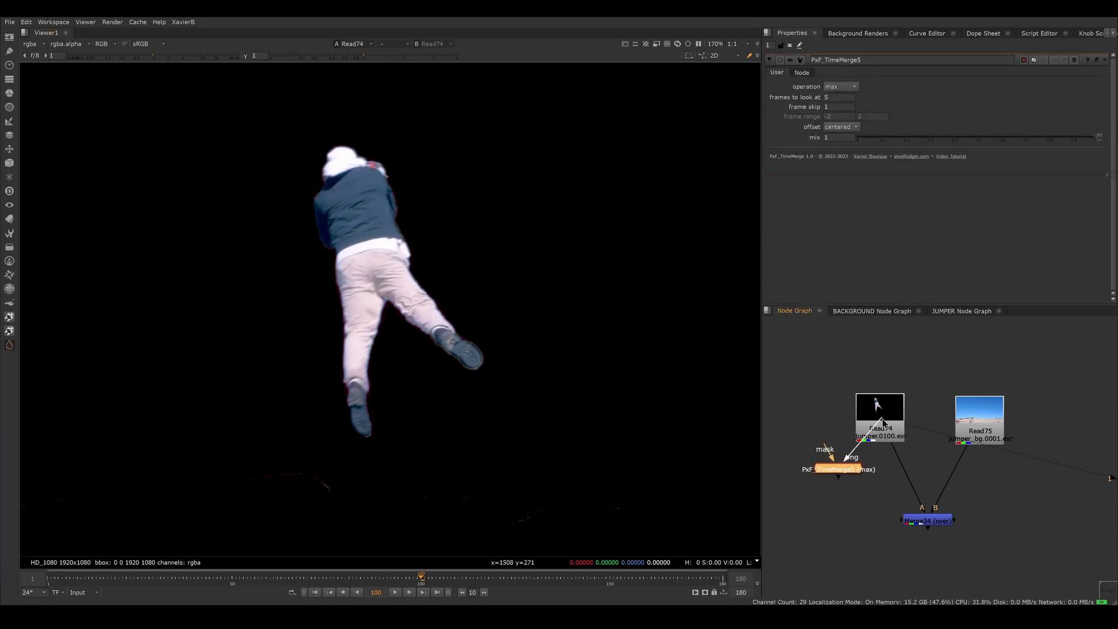
drag(848, 469, 886, 480)
key(1)
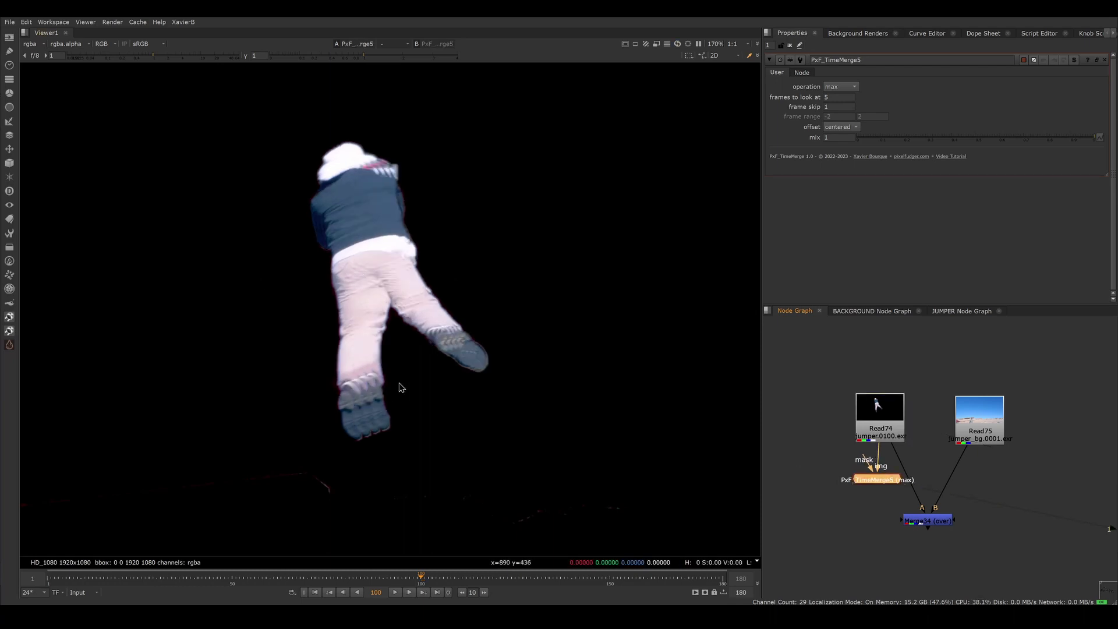
click(835, 95)
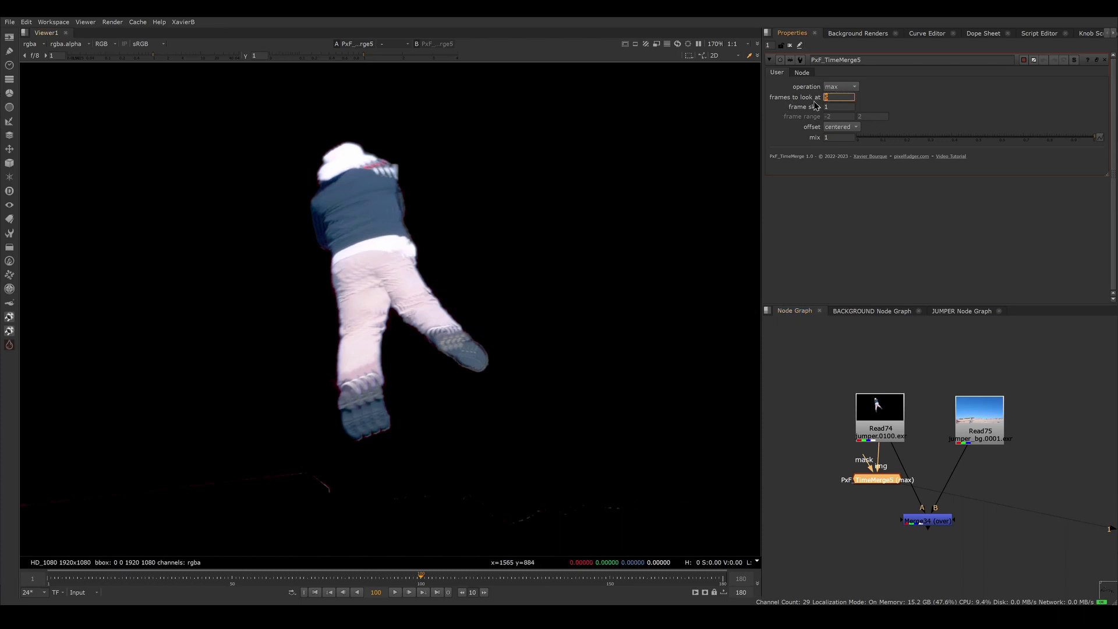
text(15)
key(Return)
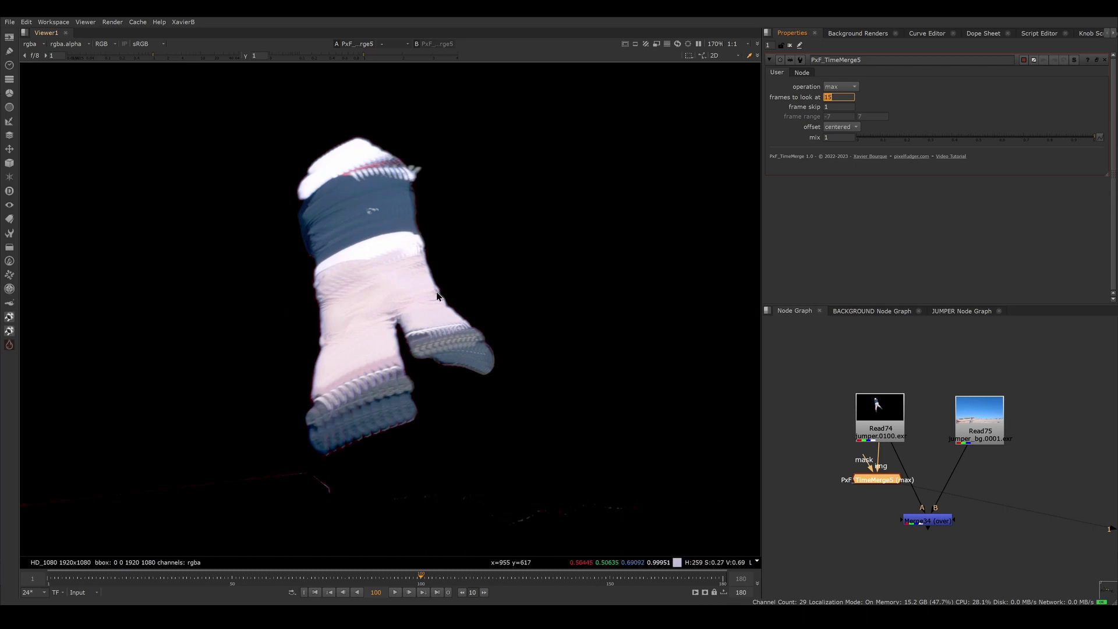
Step: Play the original Read74 clip, park at frame 100, and compare with the TimeMerge result
click(881, 407)
key(1)
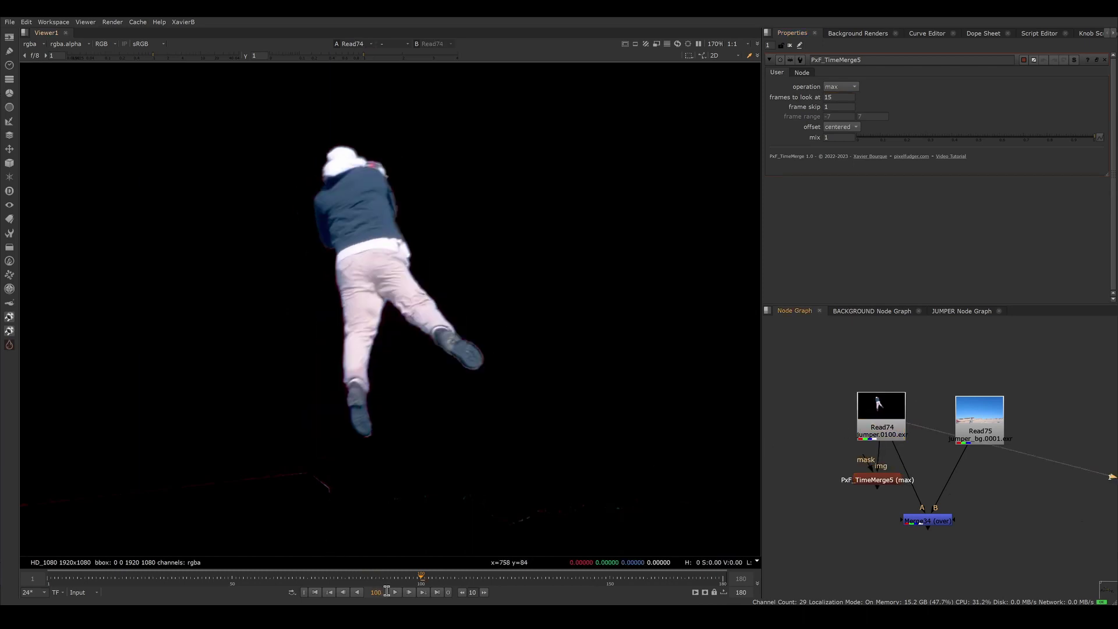
click(395, 592)
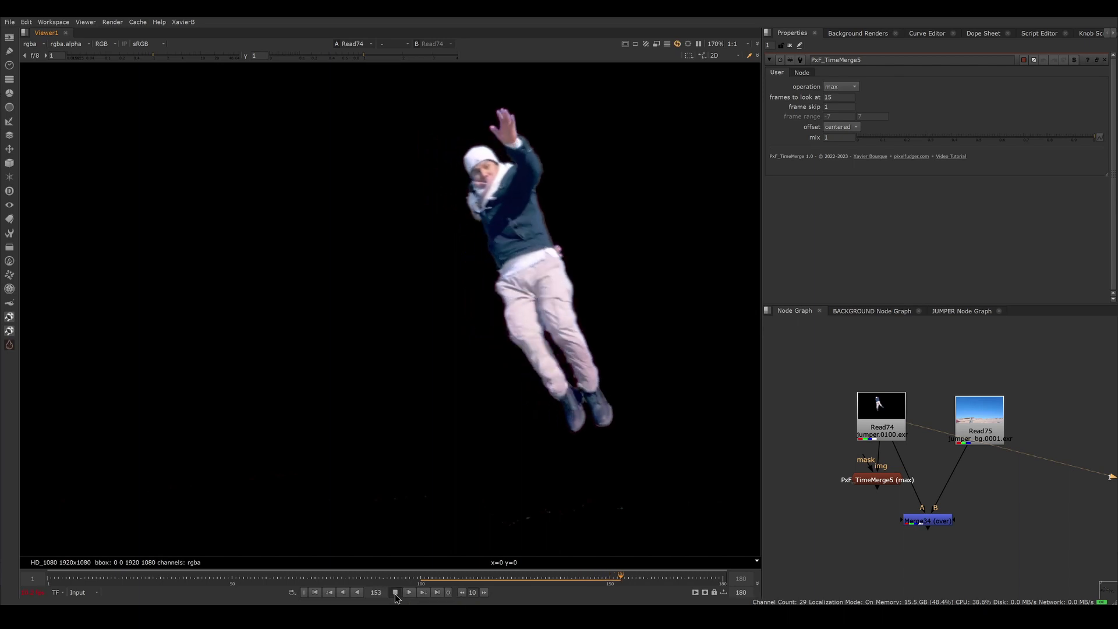
click(395, 592)
click(418, 579)
click(421, 580)
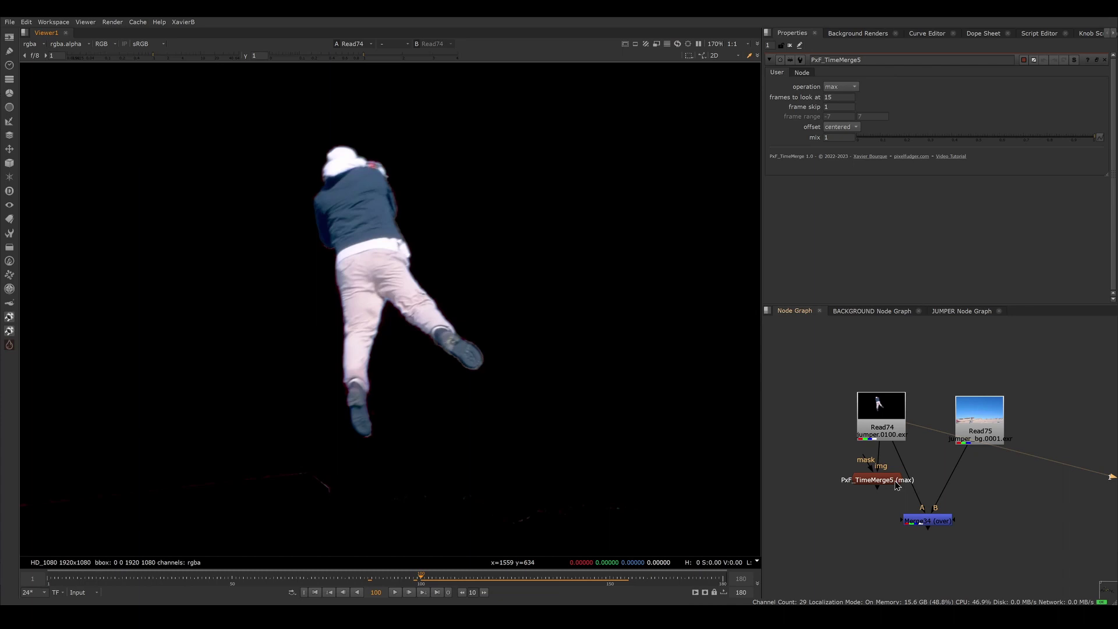
key(1)
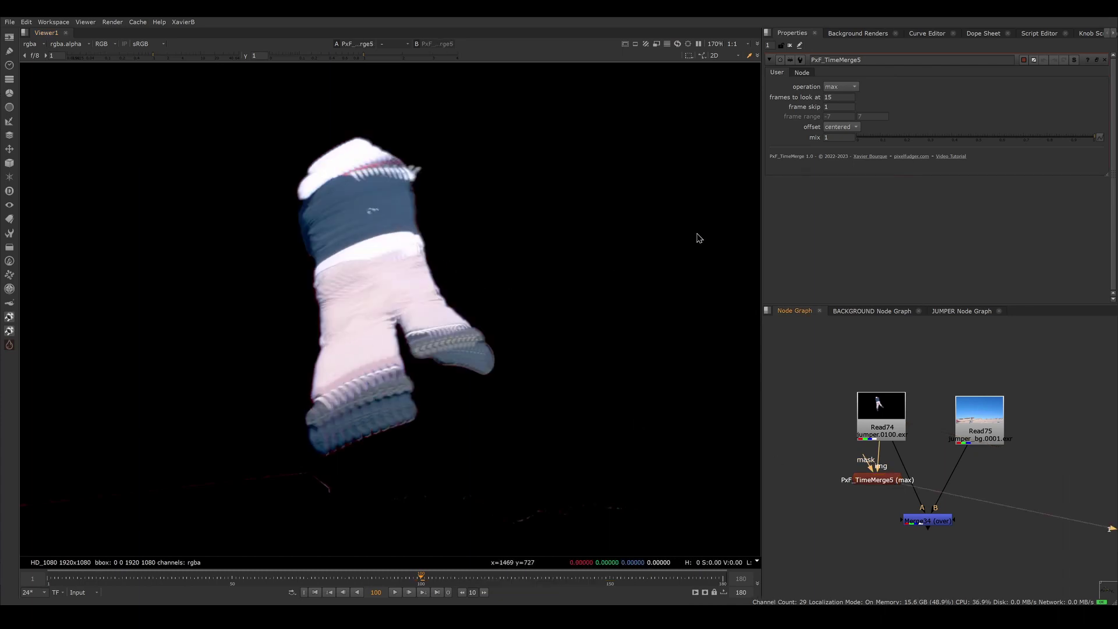
Step: Change the PxF_TimeMerge5 merge operation from max to over
click(839, 87)
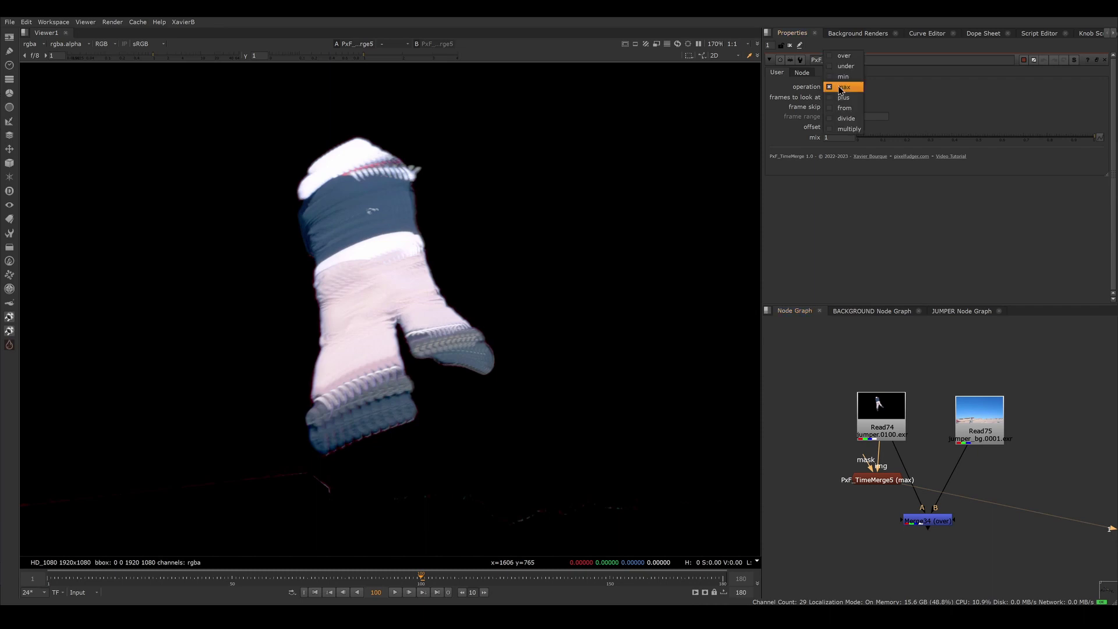
click(844, 56)
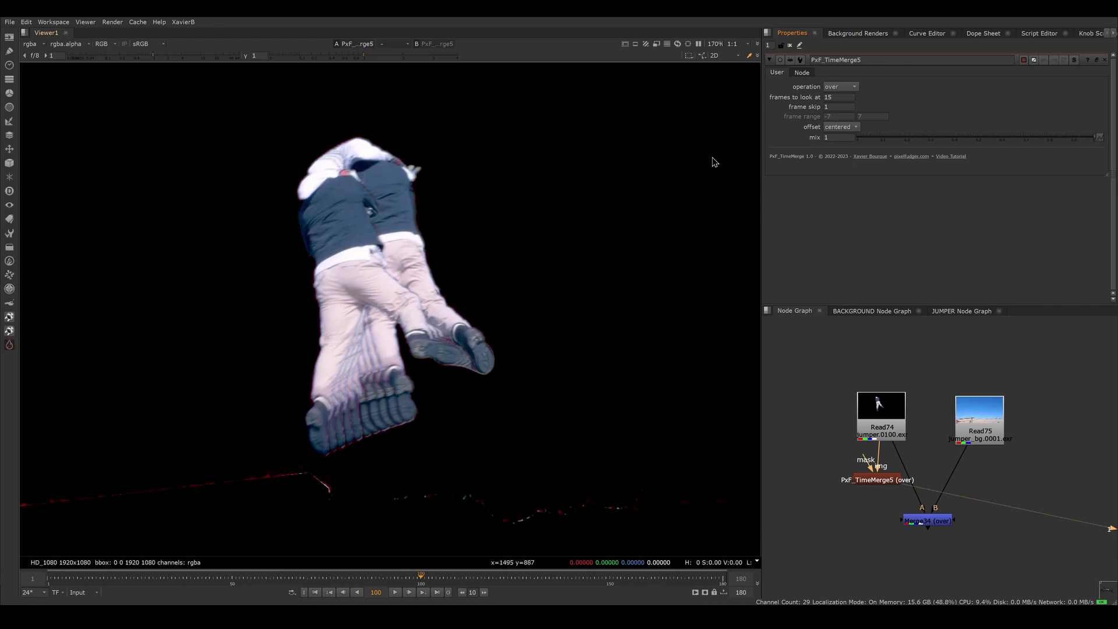
click(839, 108)
Step: Commit frame skip 10, then toggle PxF_TimeMerge5 off and on with D to compare
key(Return)
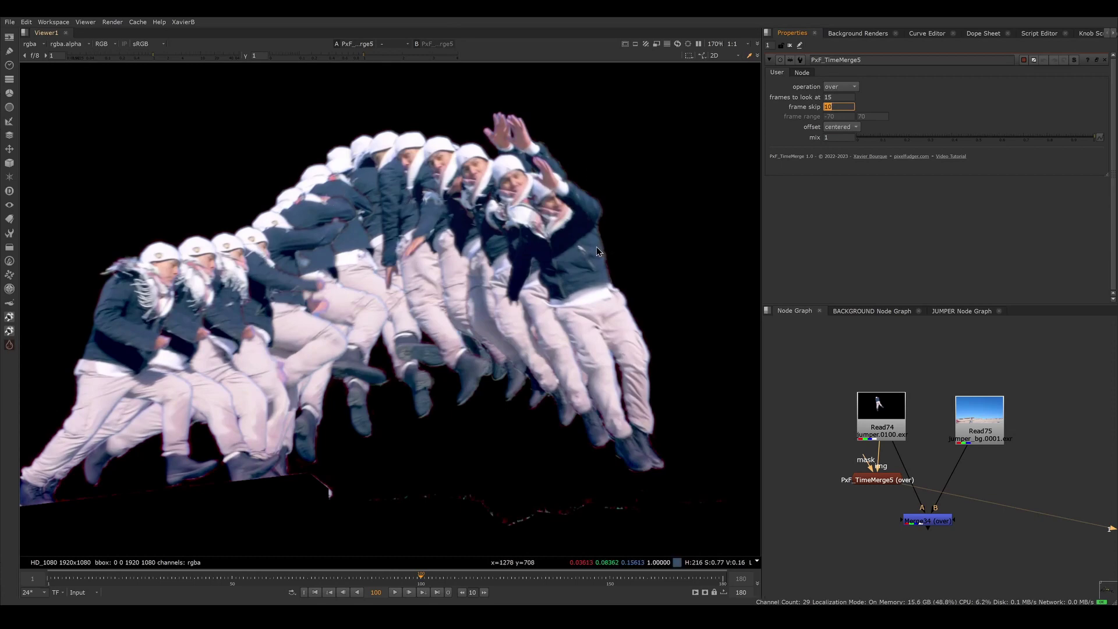
click(838, 98)
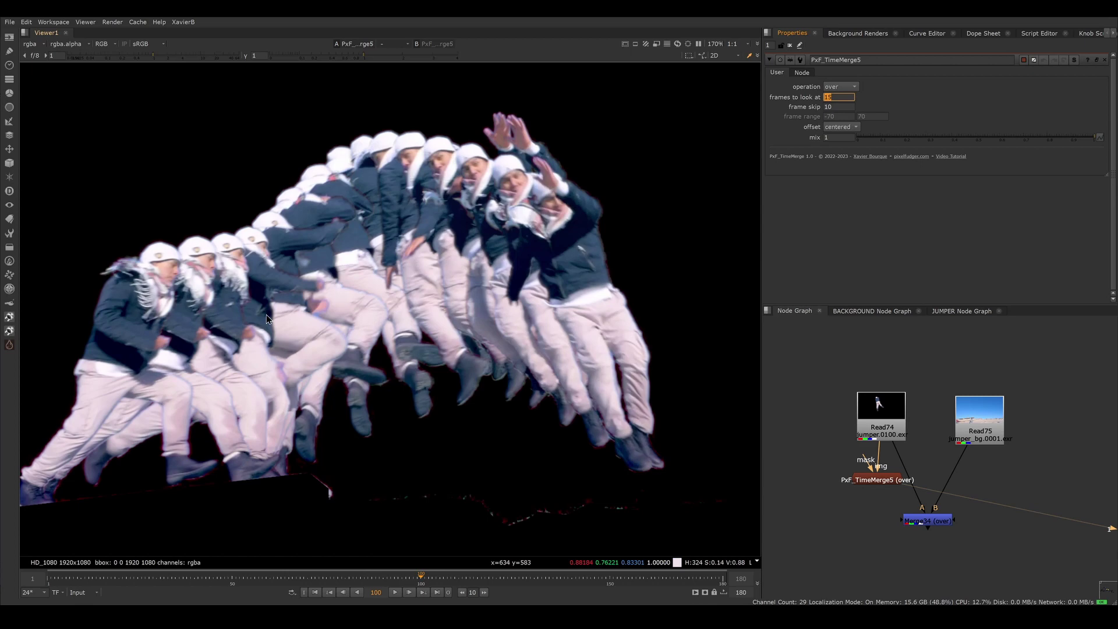
click(845, 107)
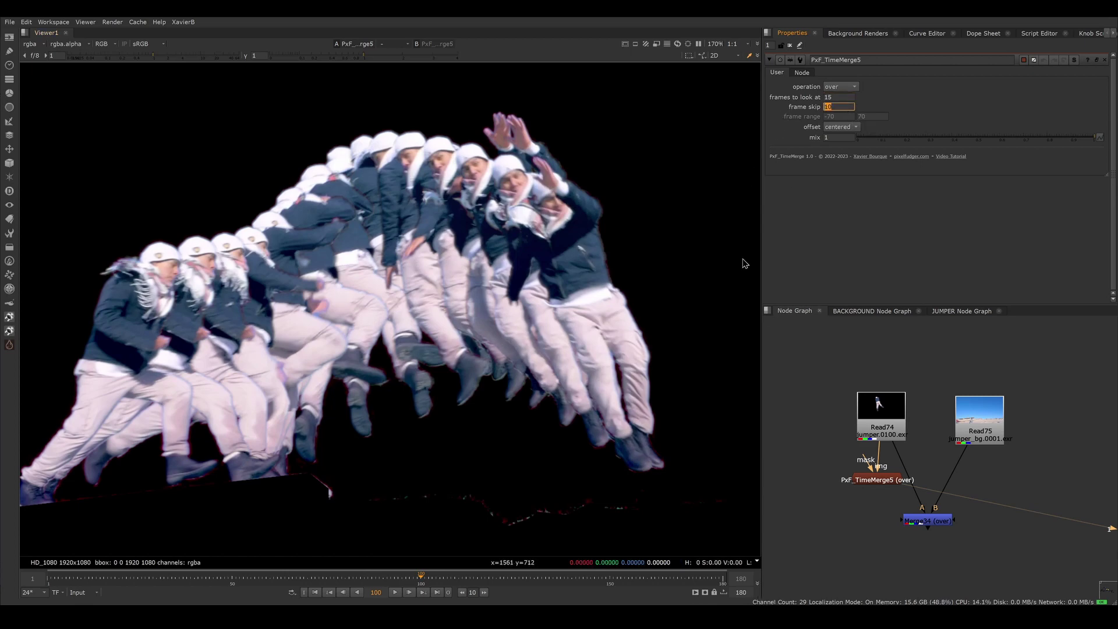
click(877, 483)
key(d)
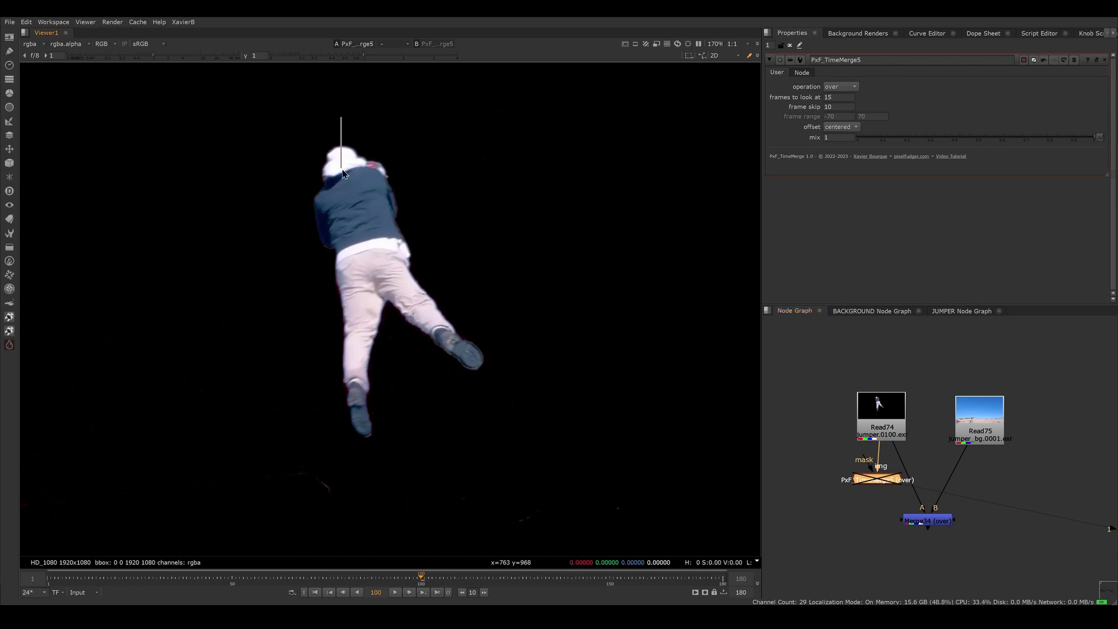
key(d)
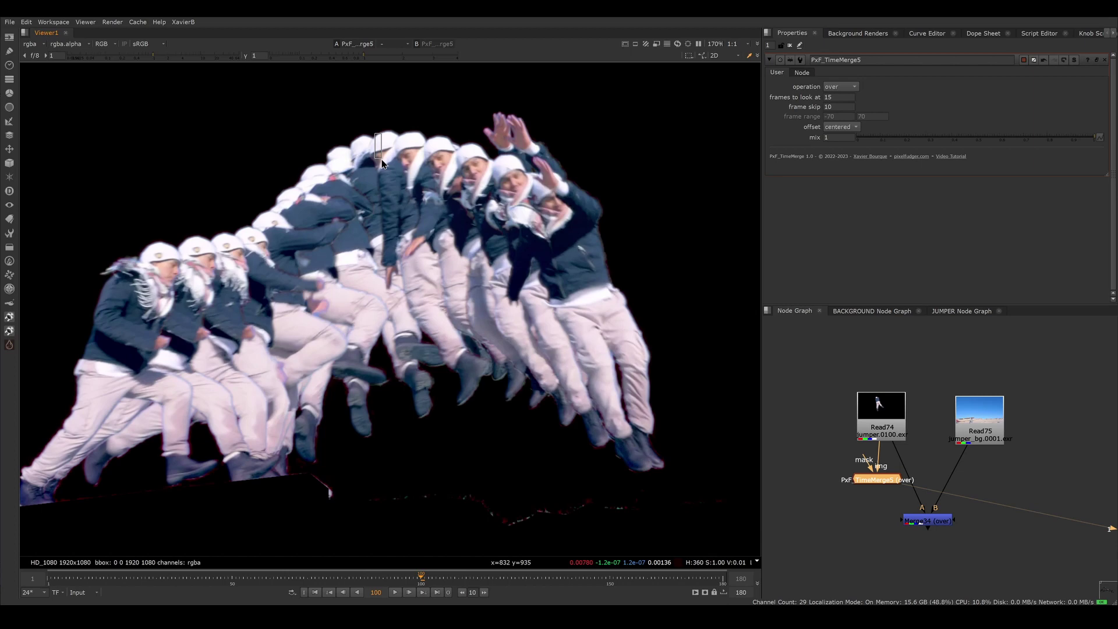
key(Tab)
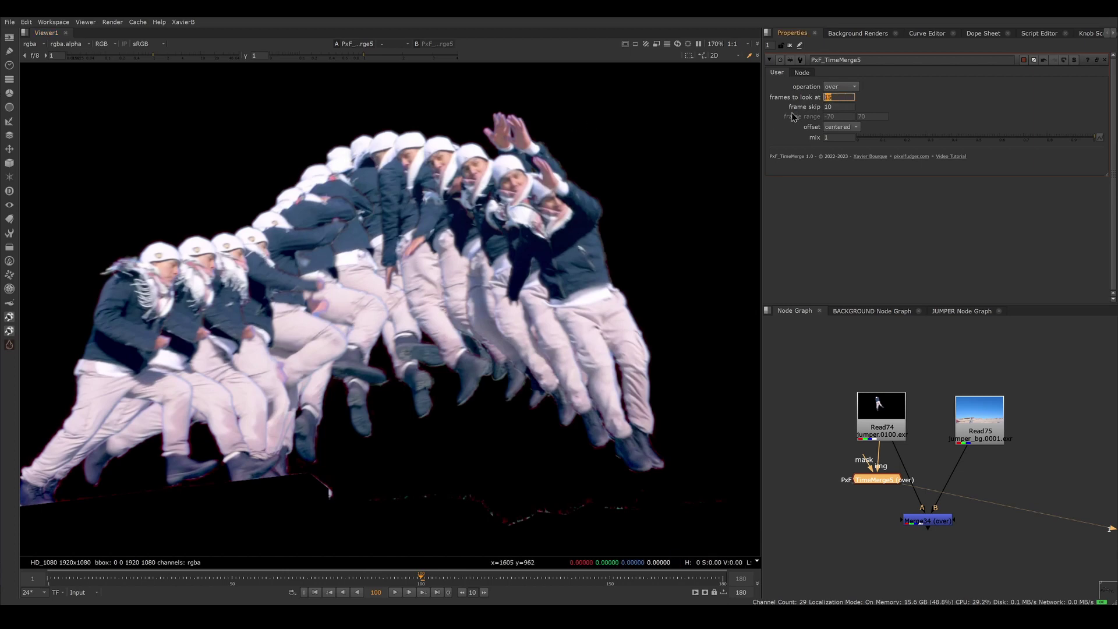
text(1)
key(Return)
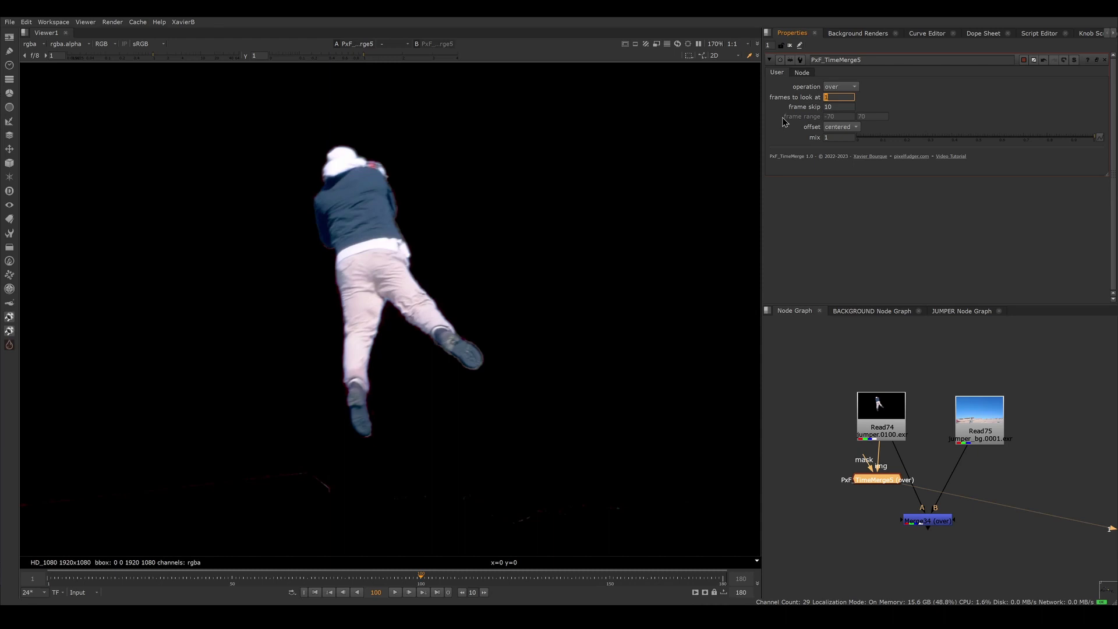
text(2)
key(Return)
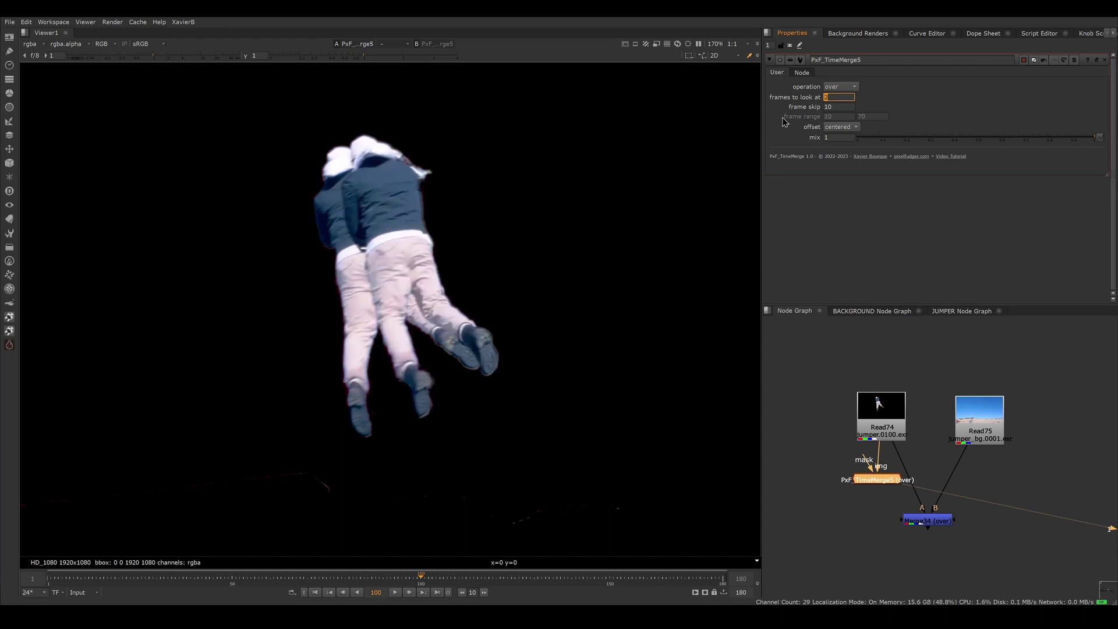
key(Return)
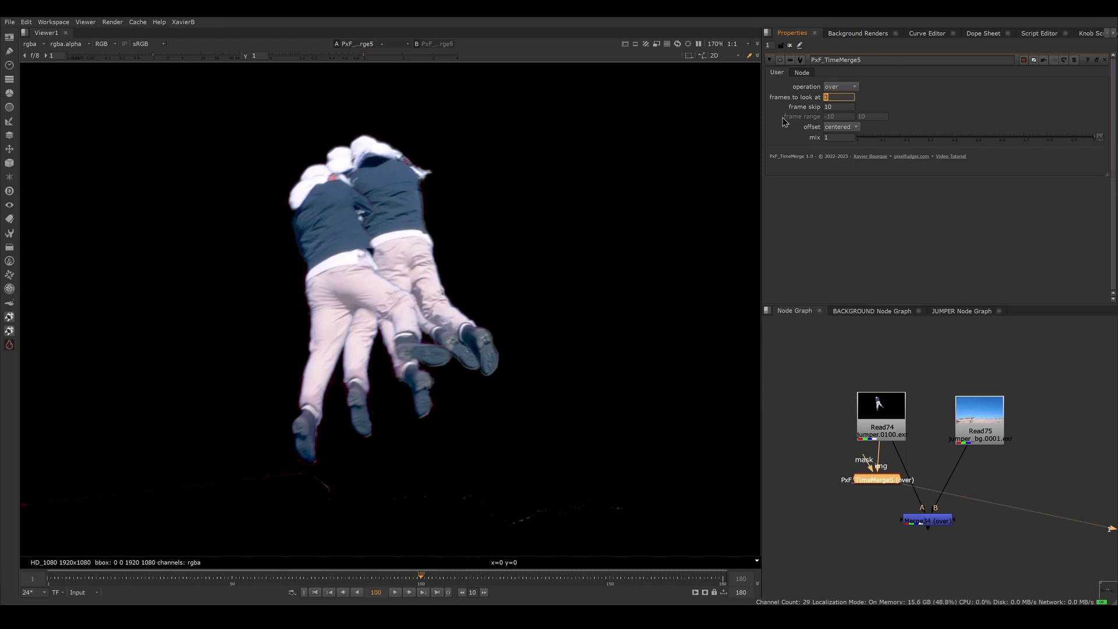
text(4)
key(Return)
text(5)
key(Return)
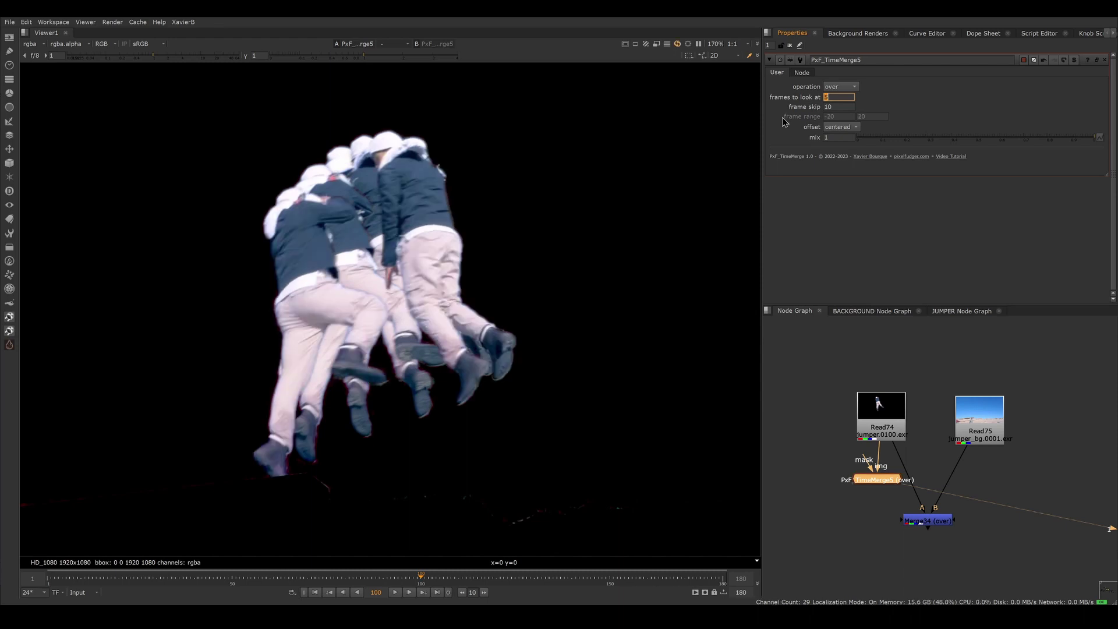
text(6)
key(Return)
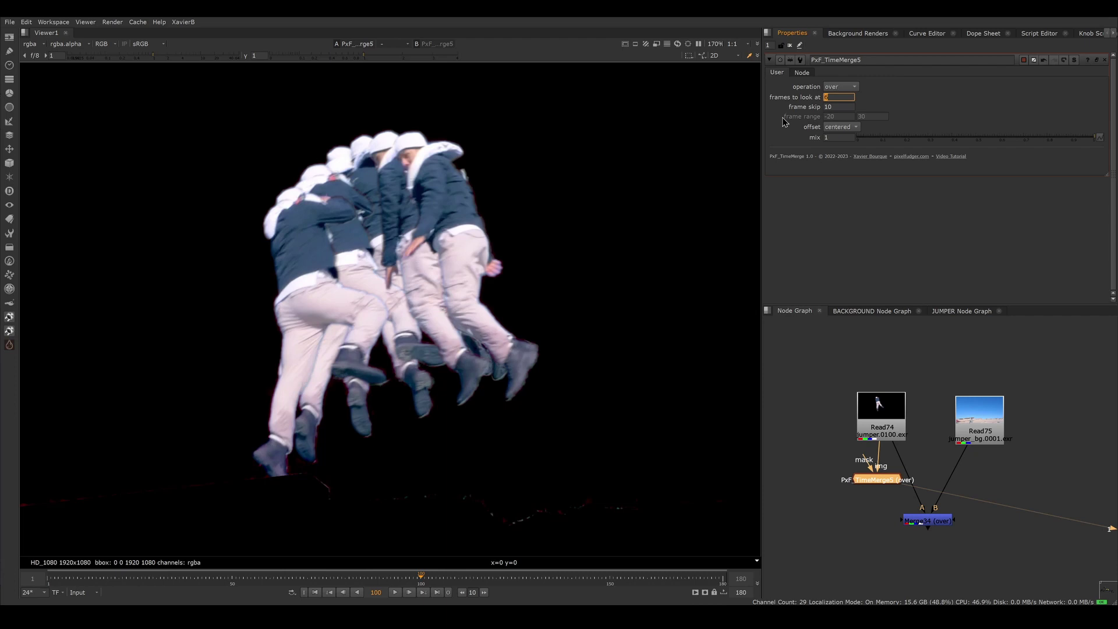
text(7)
key(Return)
key(Up)
key(Up)
key(Up)
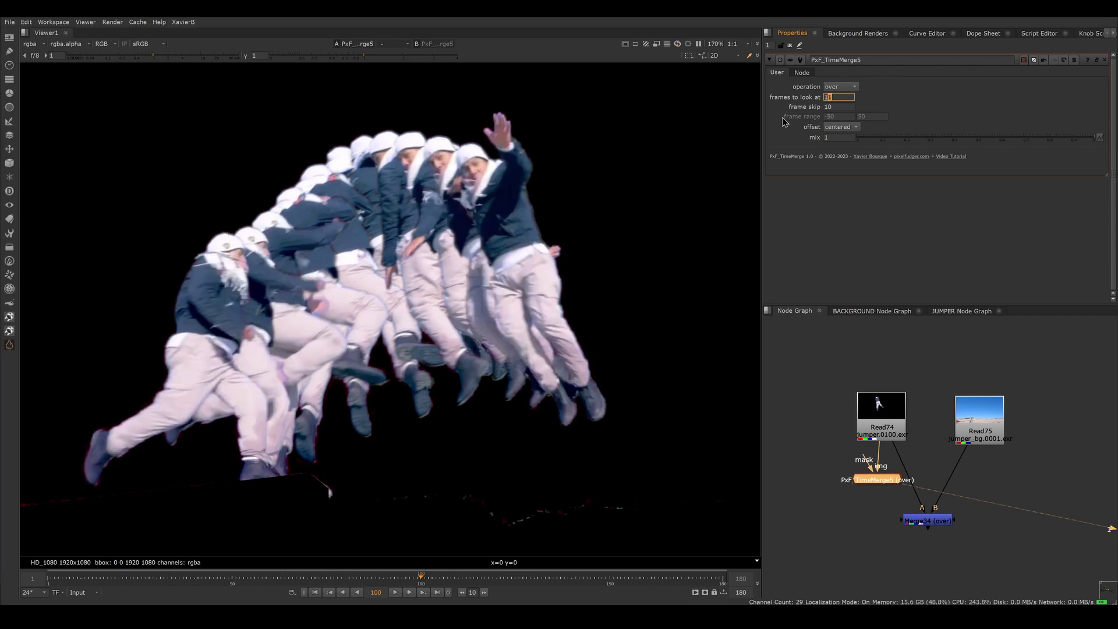
key(Up)
key(Up)
key(Up)
key(Up)
key(Up)
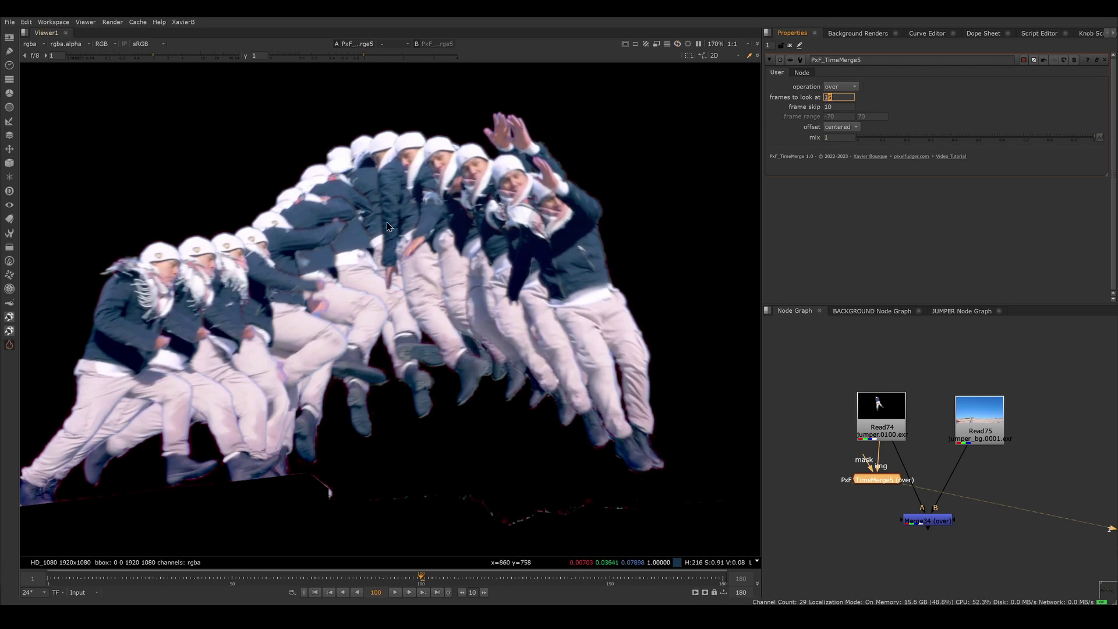
Step: Switch the PxF_TimeMerge5 merge operation to under
click(357, 128)
click(855, 90)
click(856, 98)
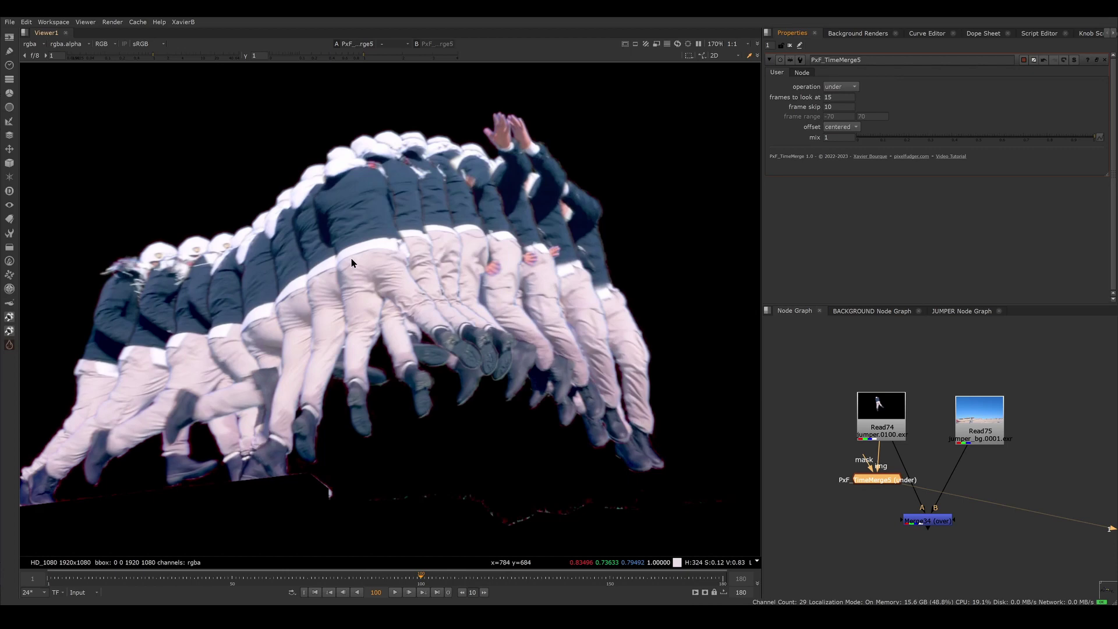
Step: Raise frames to look at from 1, 2, 3 up to 15 to lengthen the trail
double_click(850, 96)
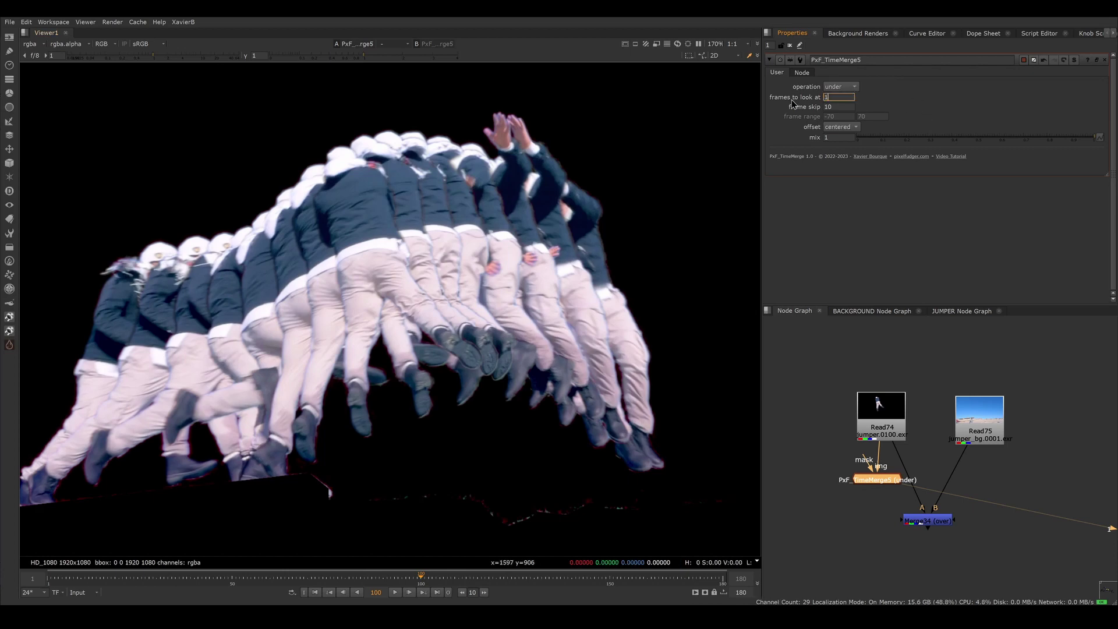
text(1)
key(Return)
text(2)
key(Return)
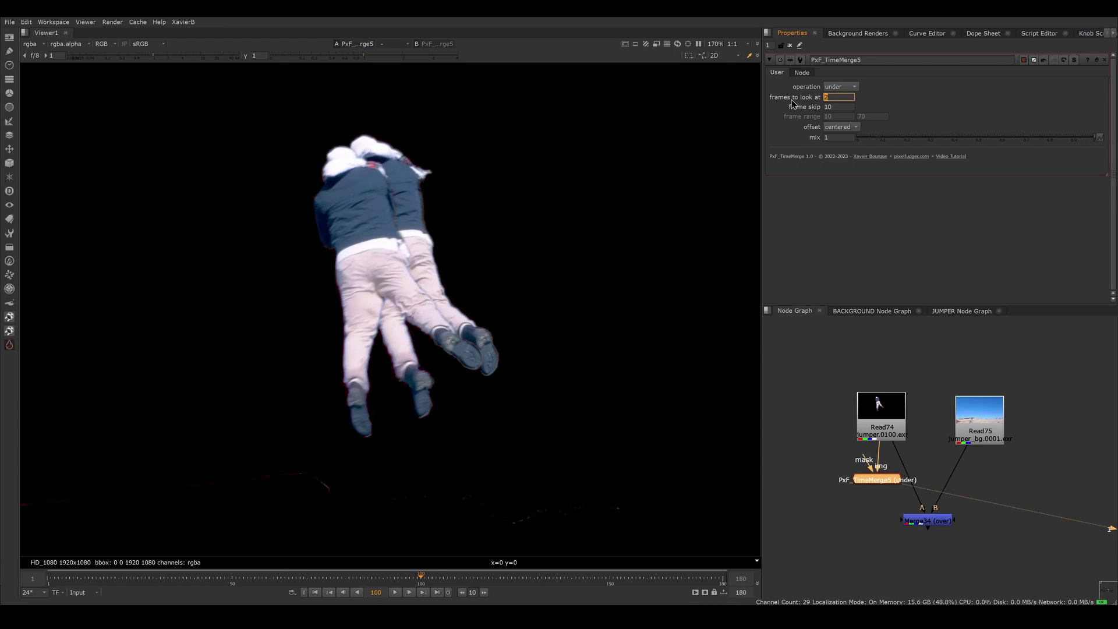
text(3)
key(Return)
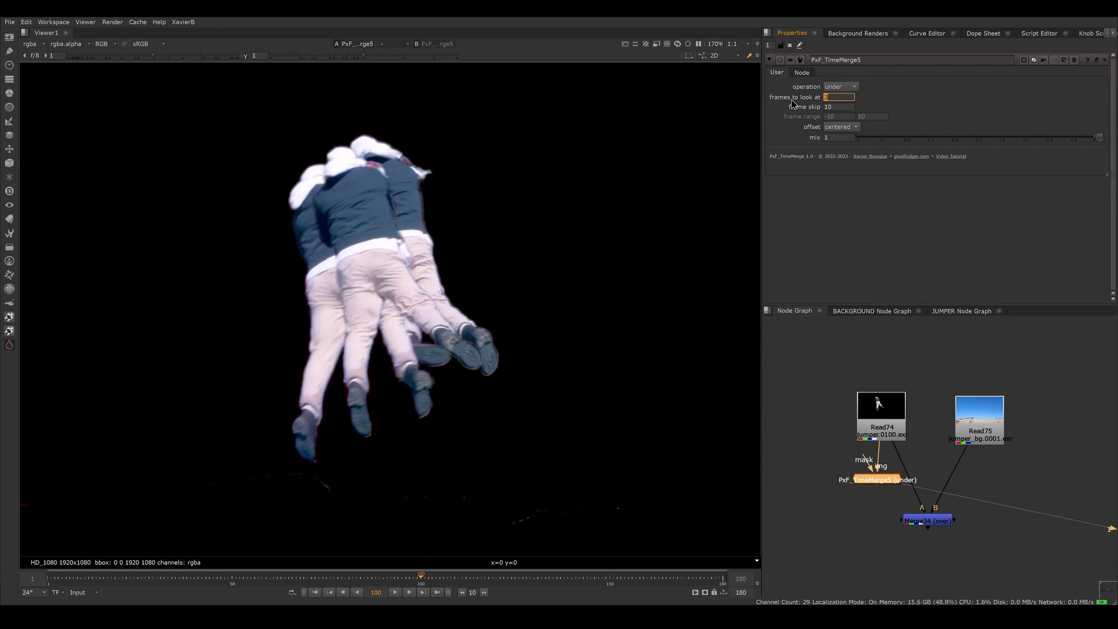
key(Up)
key(Up)
key(Up)
key(Up)
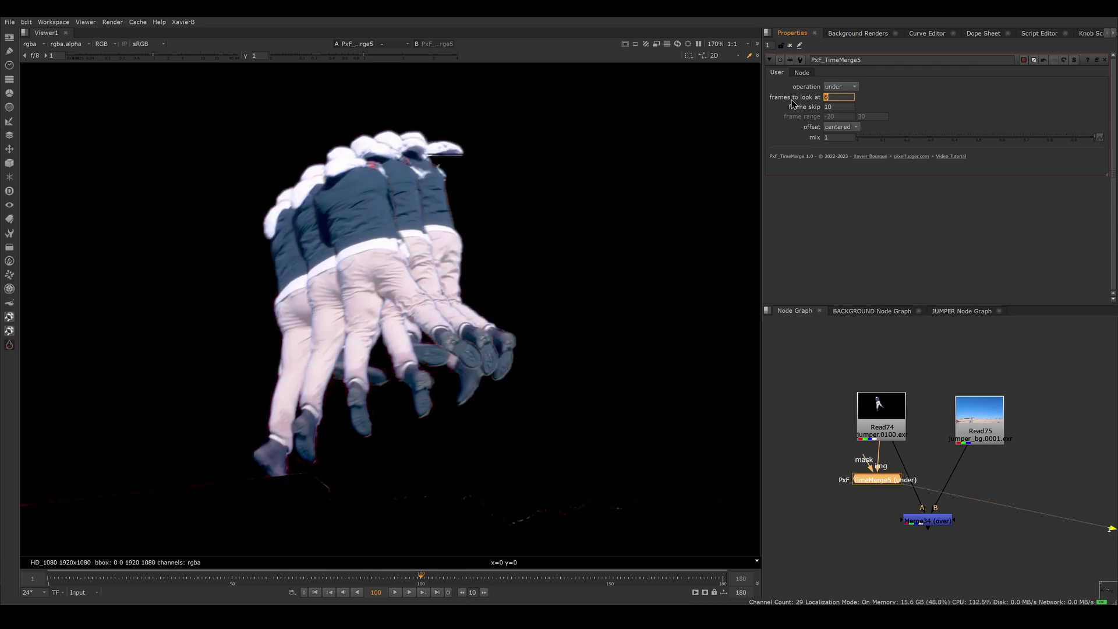
key(Up)
key(Up)
key(Up)
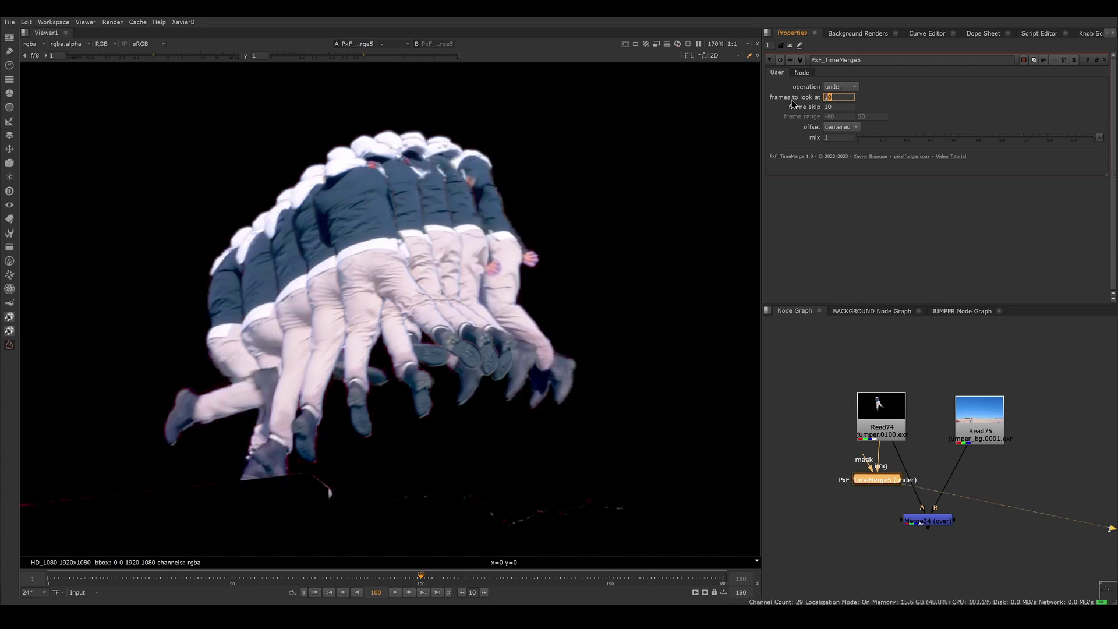
key(Up)
key(Up)
key(Up)
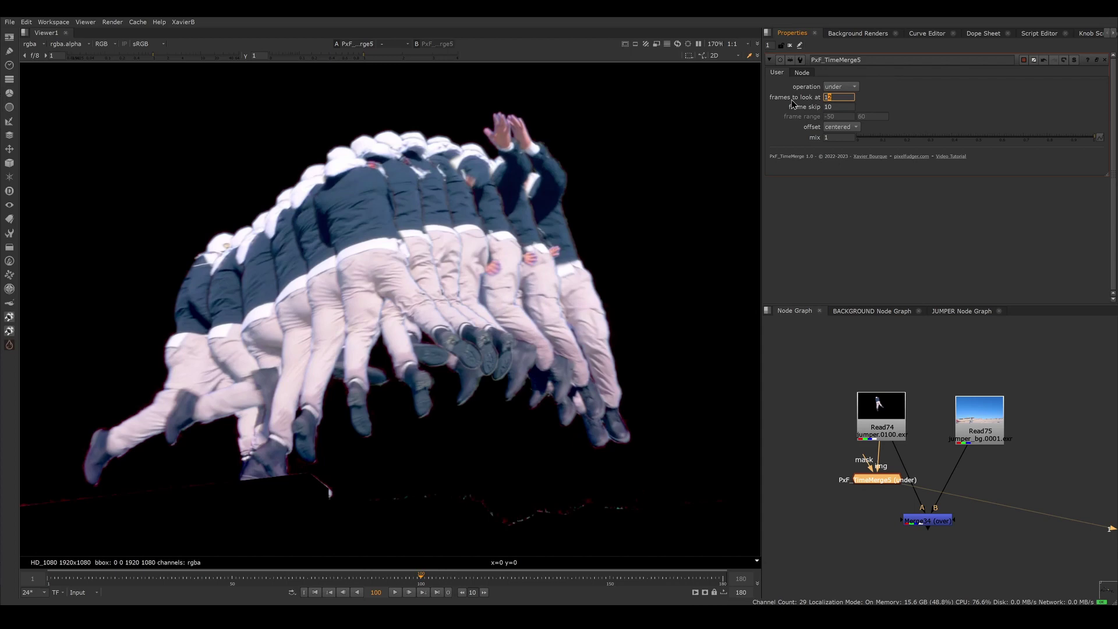
key(Up)
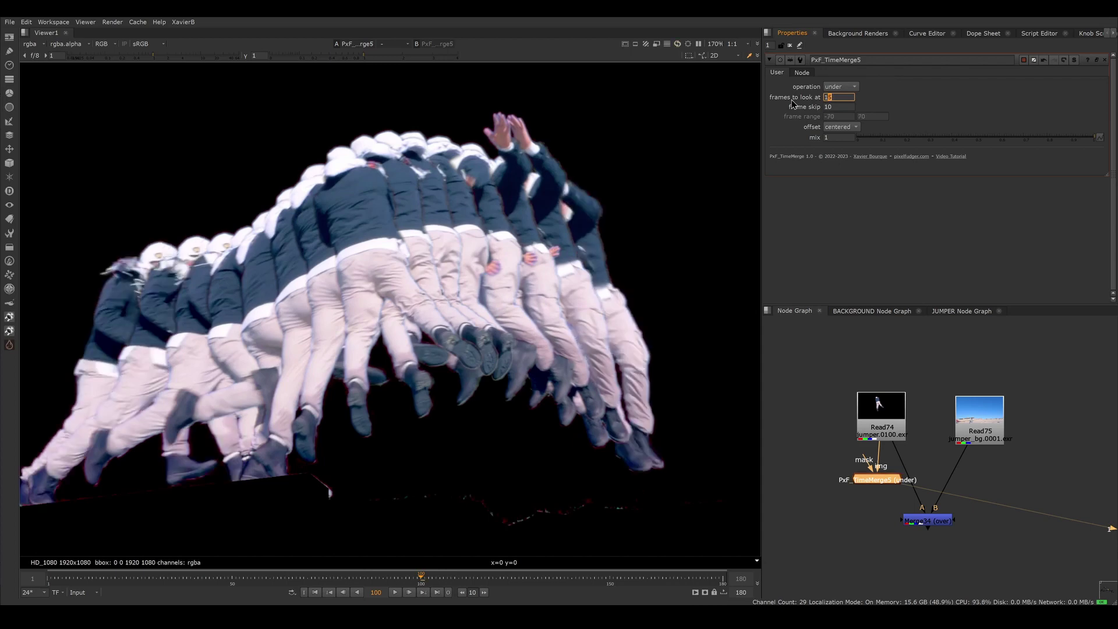
click(854, 86)
click(854, 104)
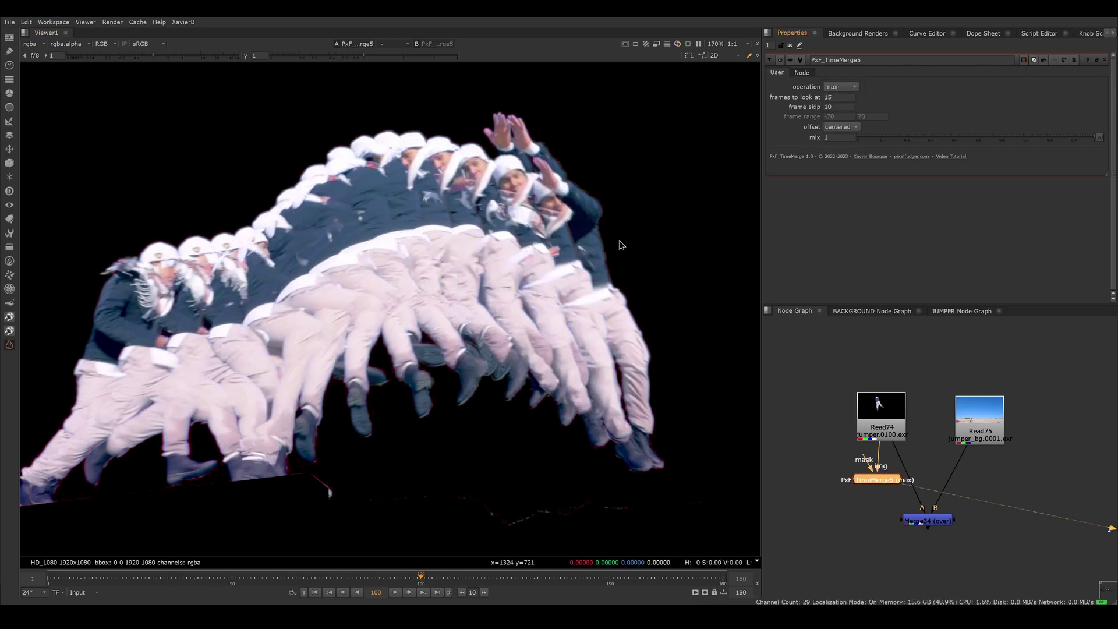
click(850, 87)
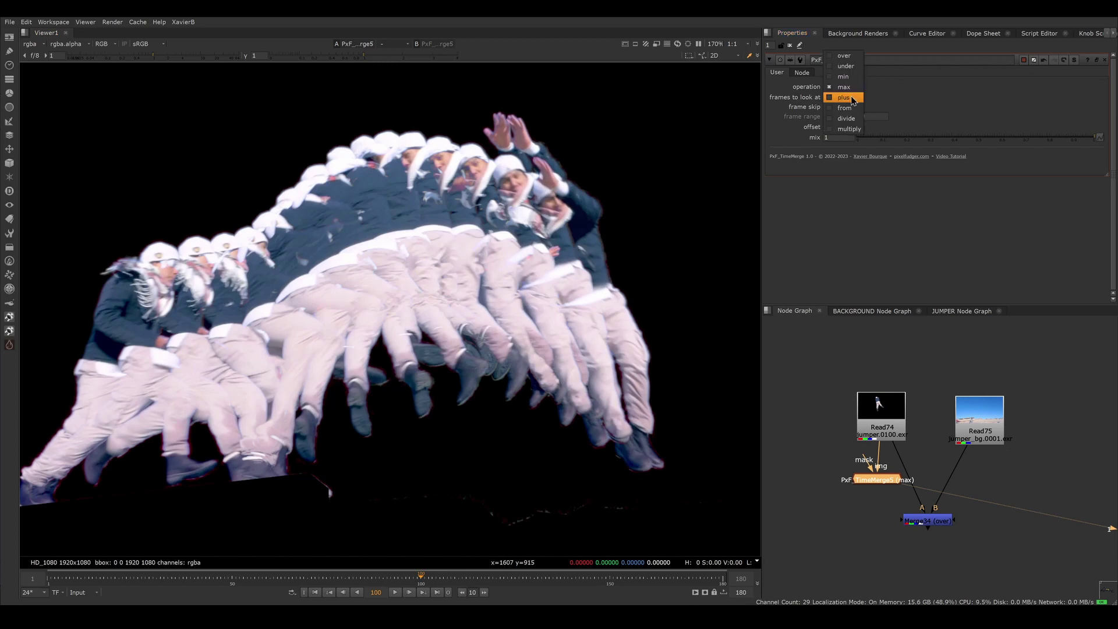
click(847, 98)
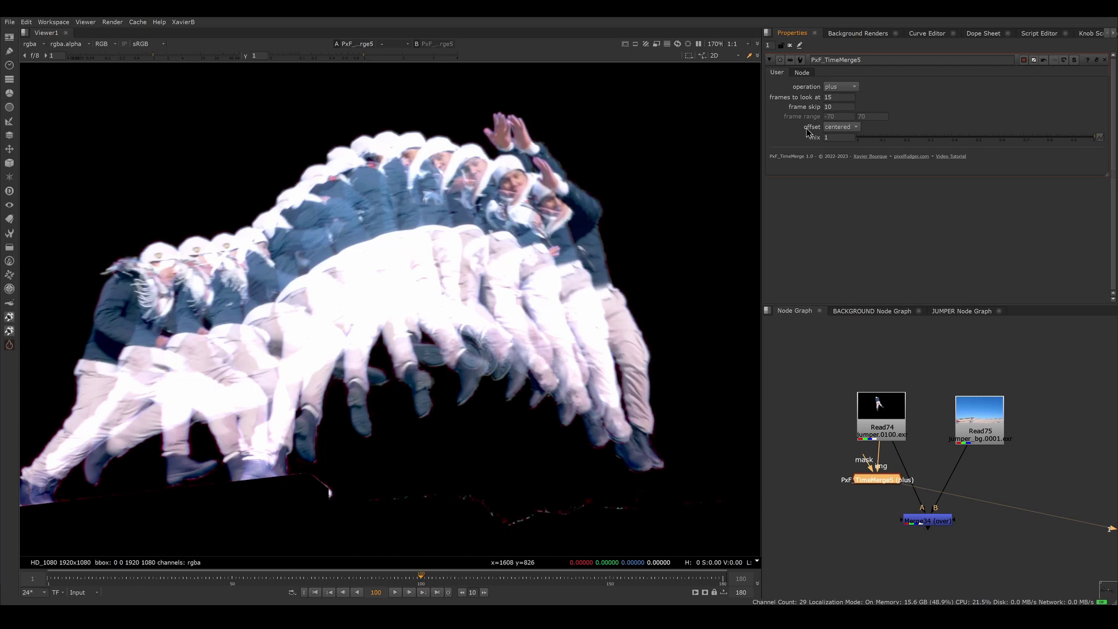
click(847, 88)
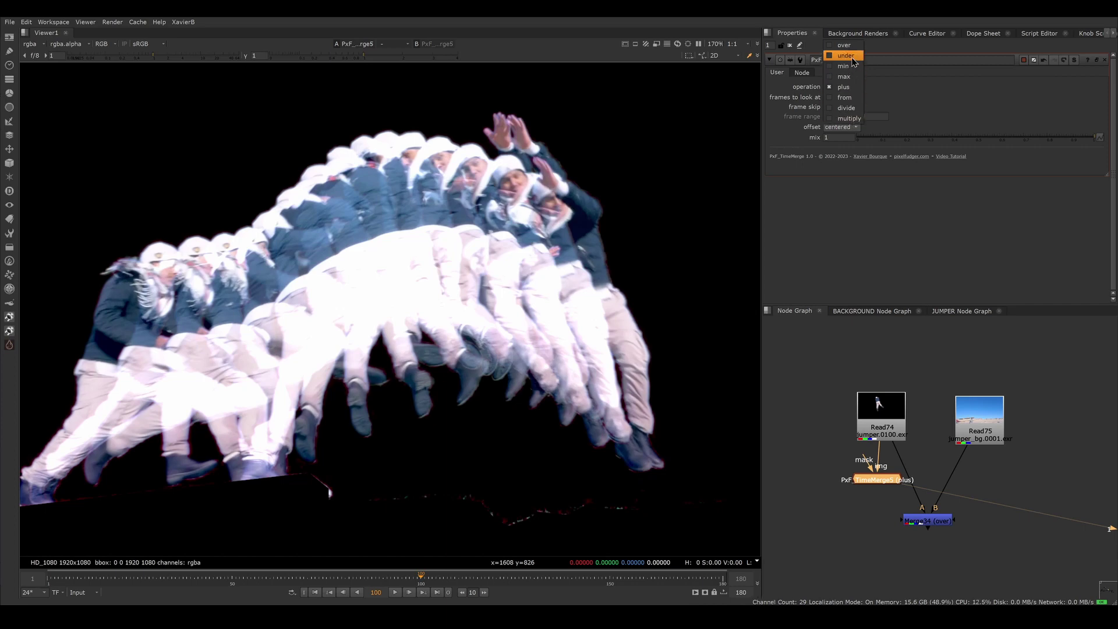
click(846, 55)
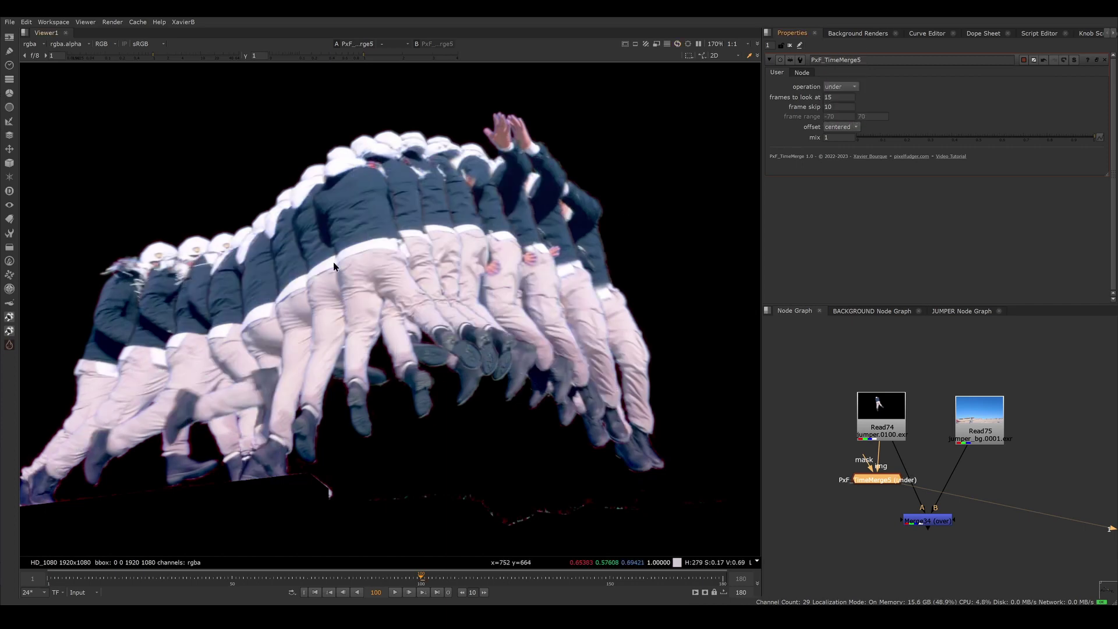
Step: Try the TimeMerge offset as start, then end, to compare trail direction
drag(343, 111, 347, 189)
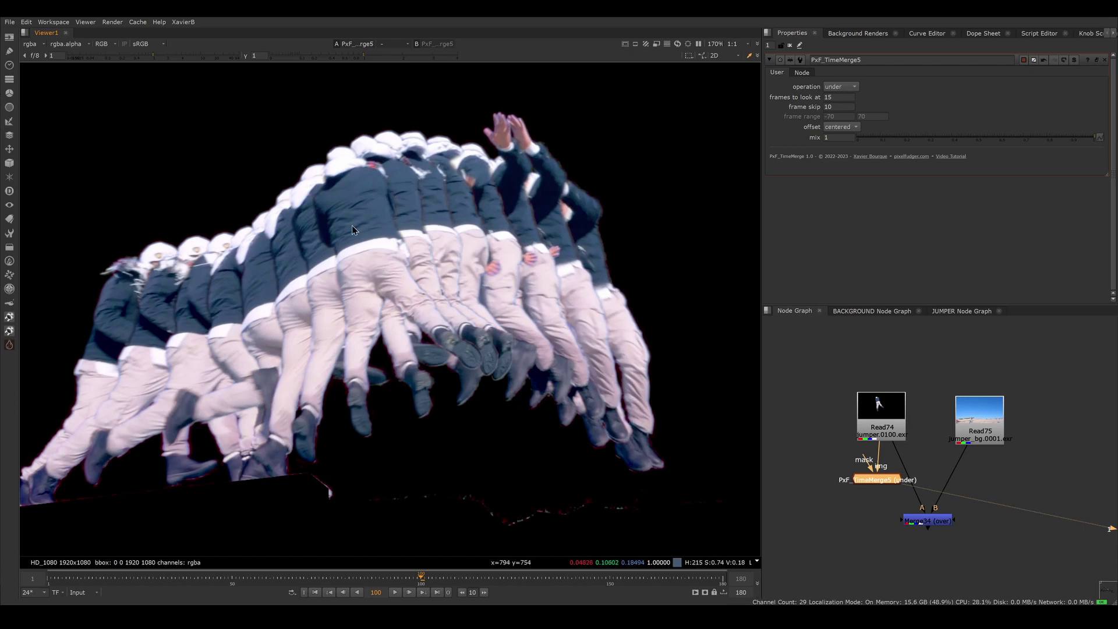
click(852, 130)
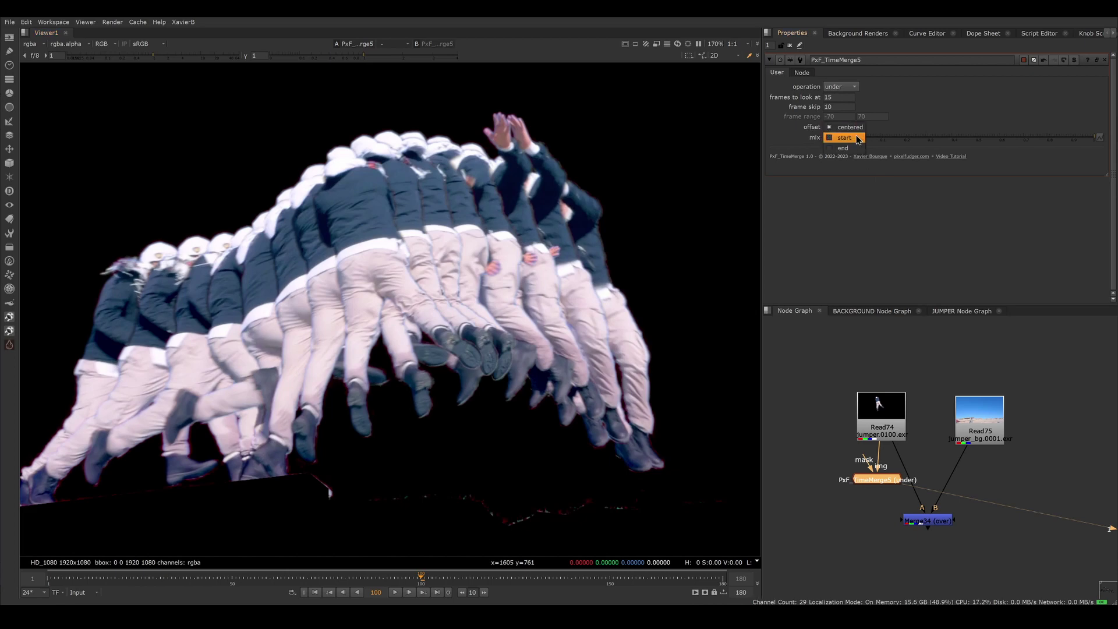
click(858, 138)
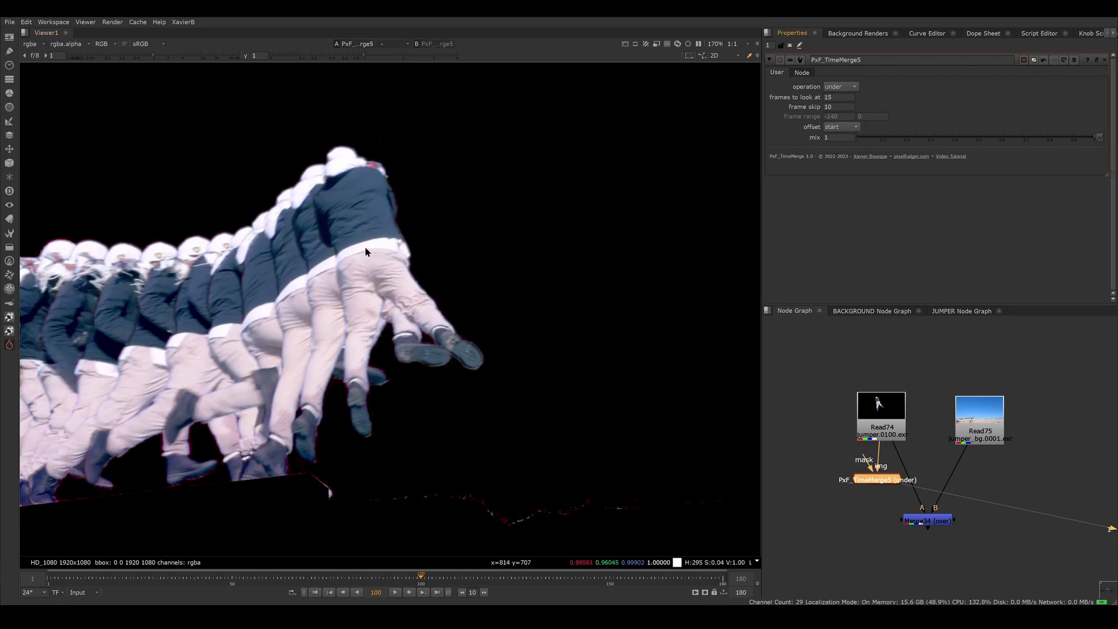
click(846, 128)
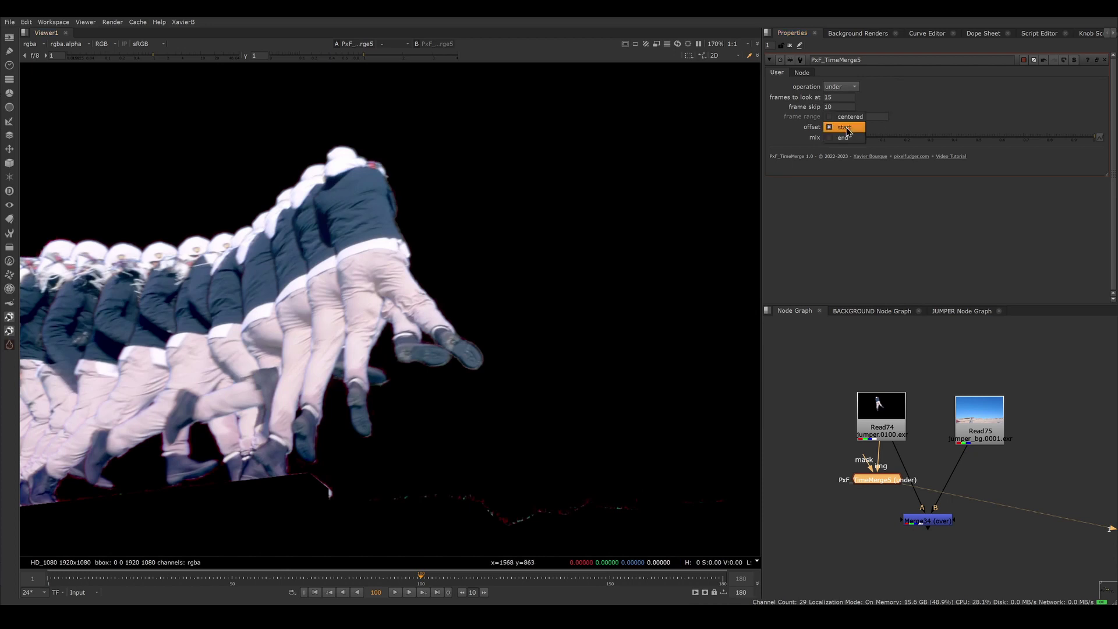
click(850, 139)
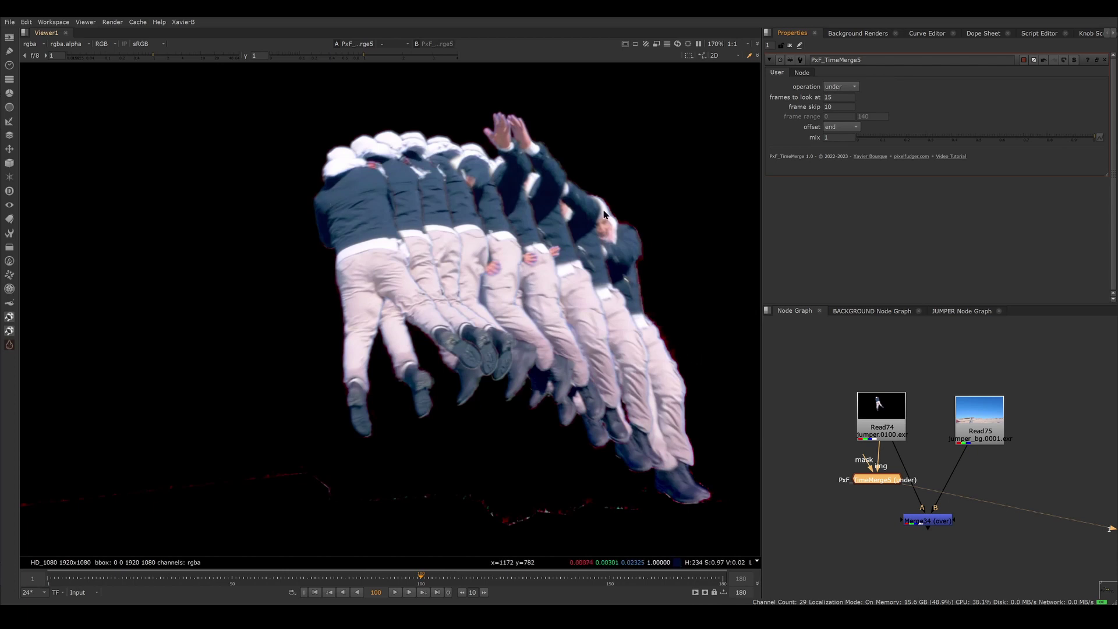
Step: Set the offset back to start and play the sequence to watch the trail
click(856, 128)
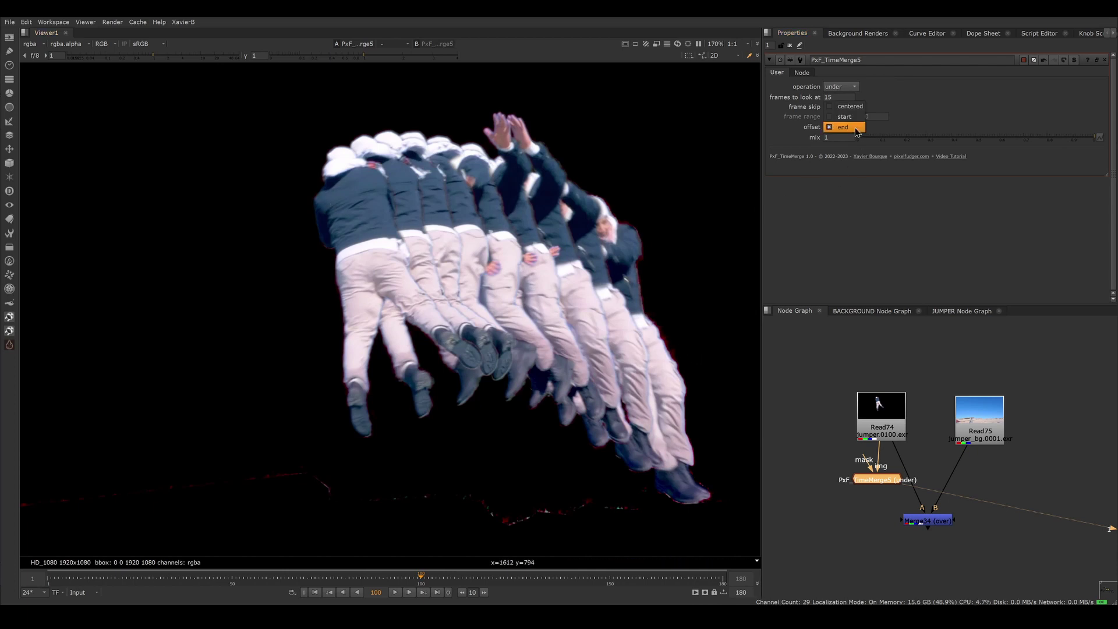
click(857, 122)
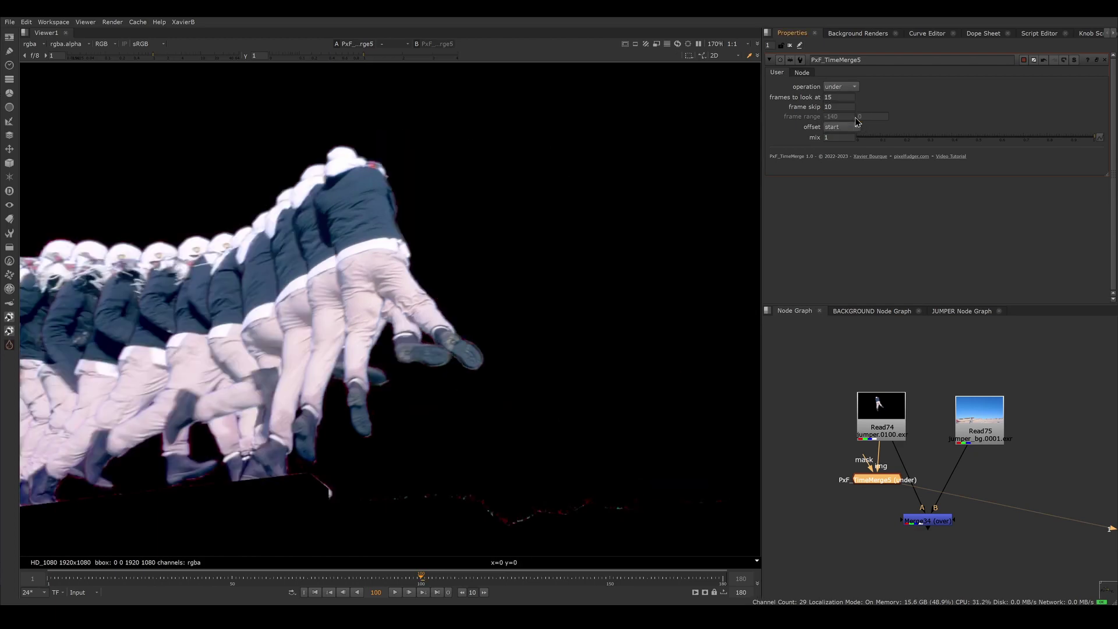
click(396, 592)
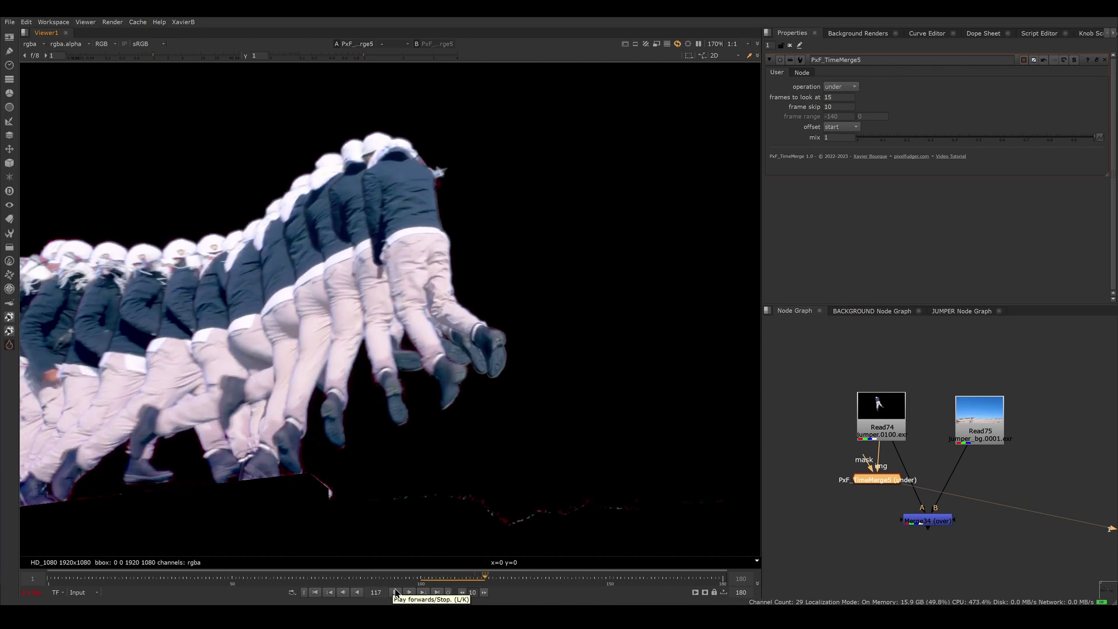
Step: Stop playback at frame 125 and set frame skip to 20
click(395, 592)
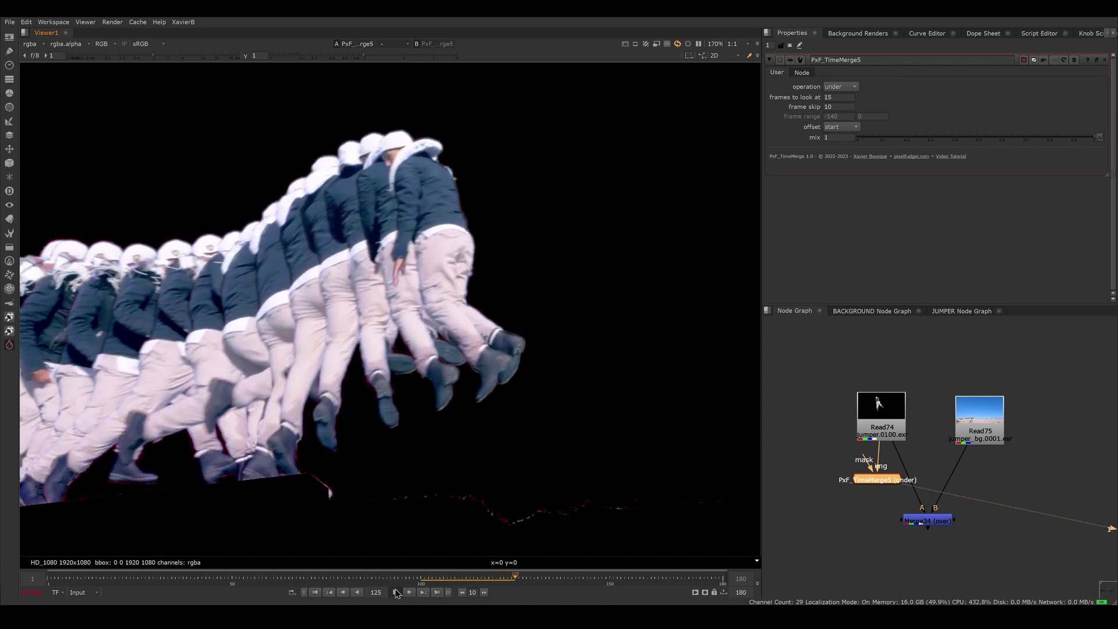
click(845, 107)
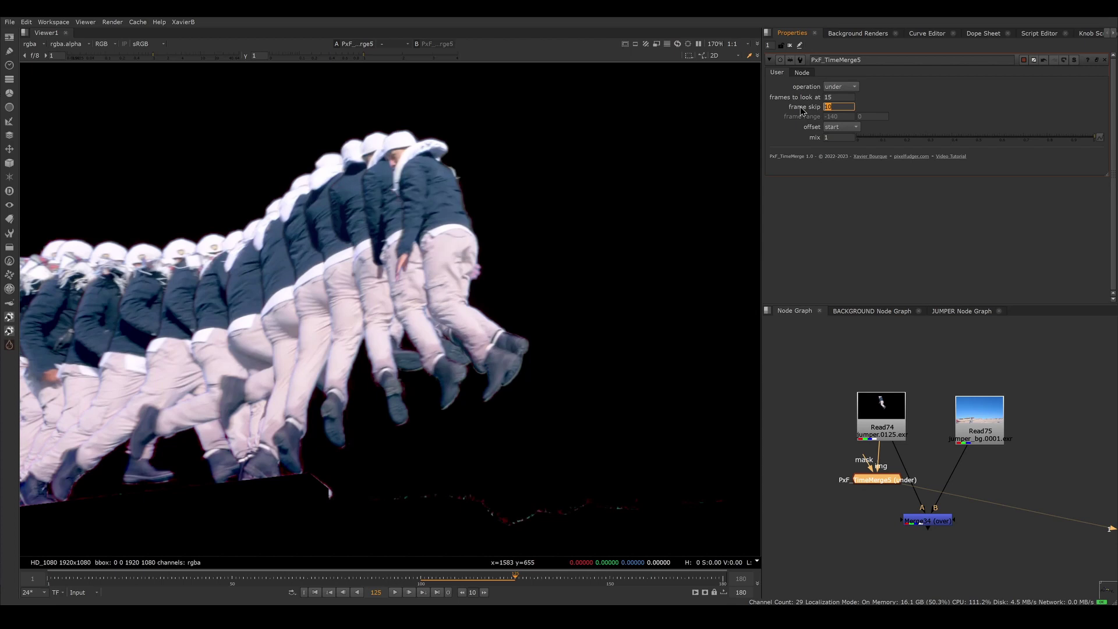
text(20)
key(Return)
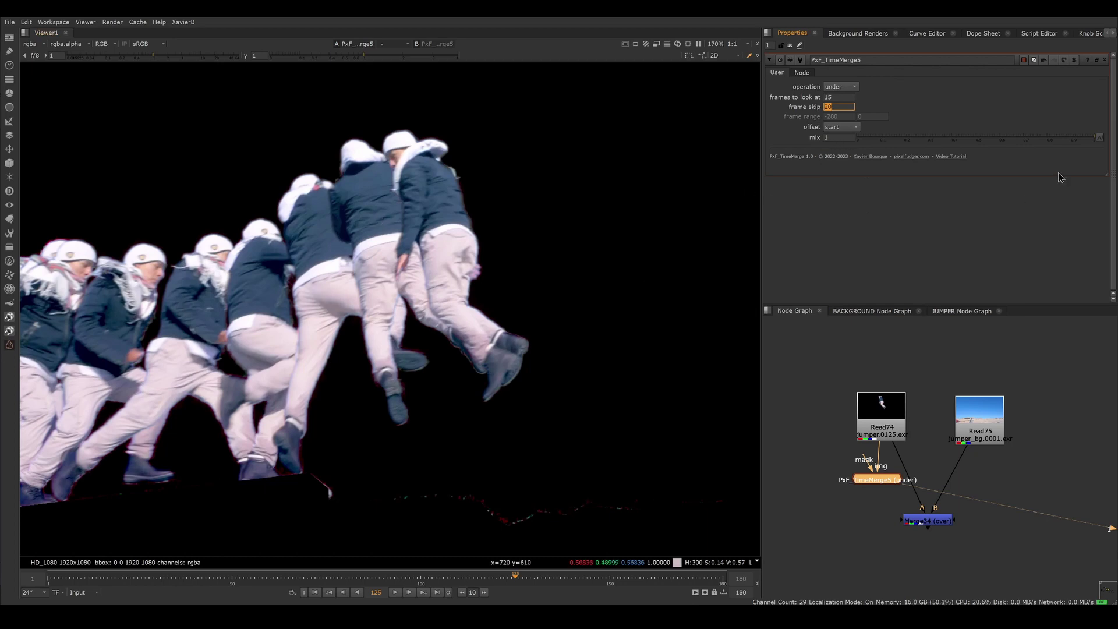
Step: Lower the mix to fade the trail, then restore mix to 1
drag(1088, 138, 874, 146)
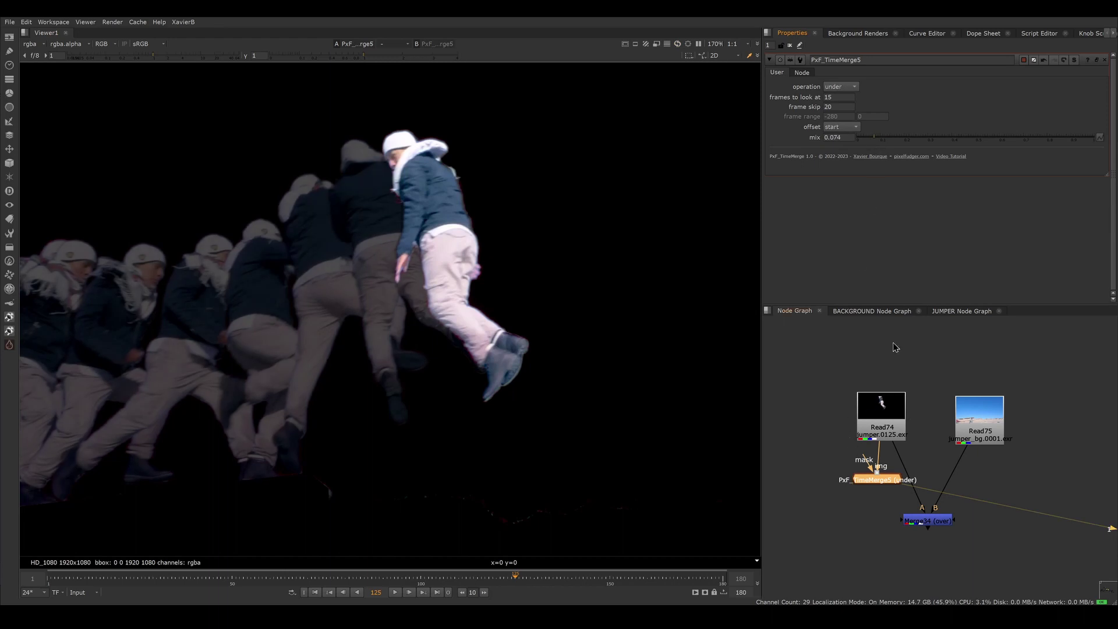
click(895, 139)
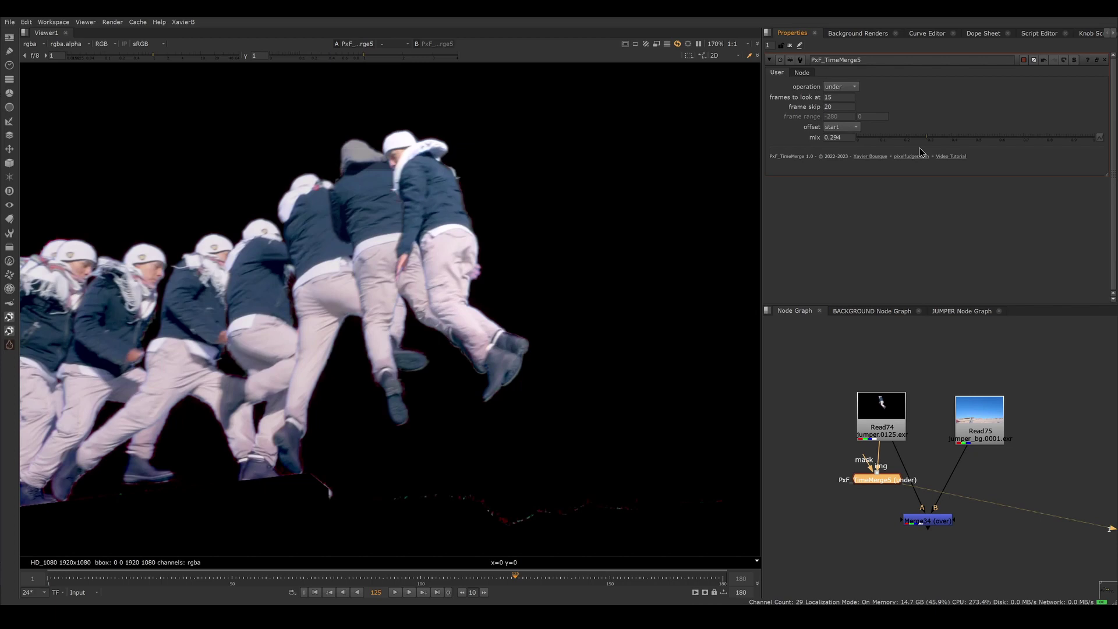
text(1)
key(Return)
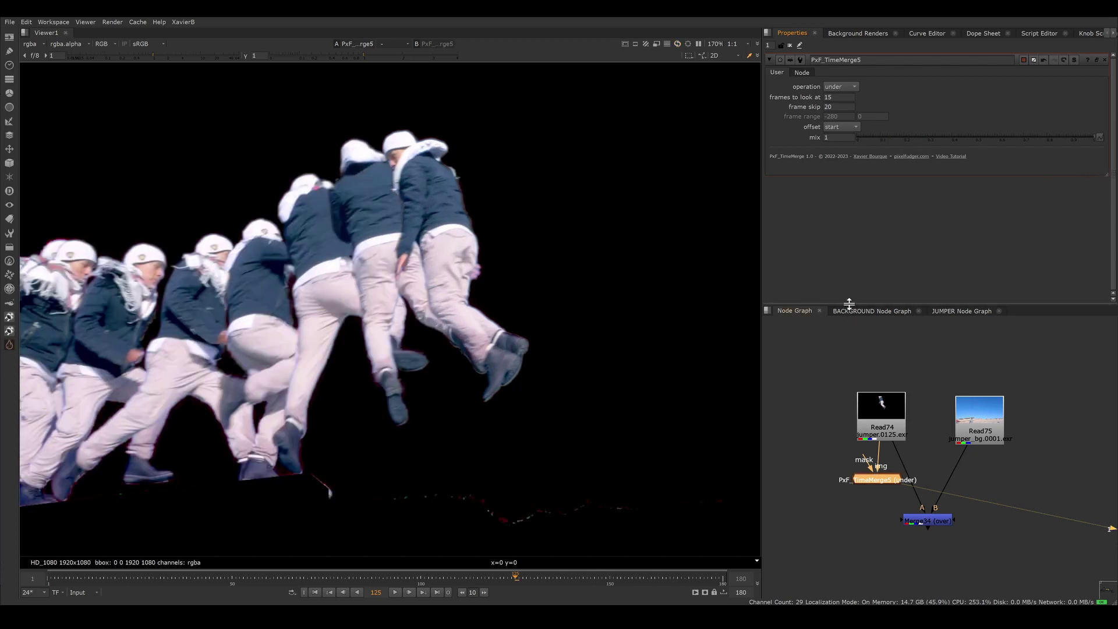
Step: Add Roto39 below the footage and wire it into PxF_TimeMerge5's mask input
click(794, 412)
key(o)
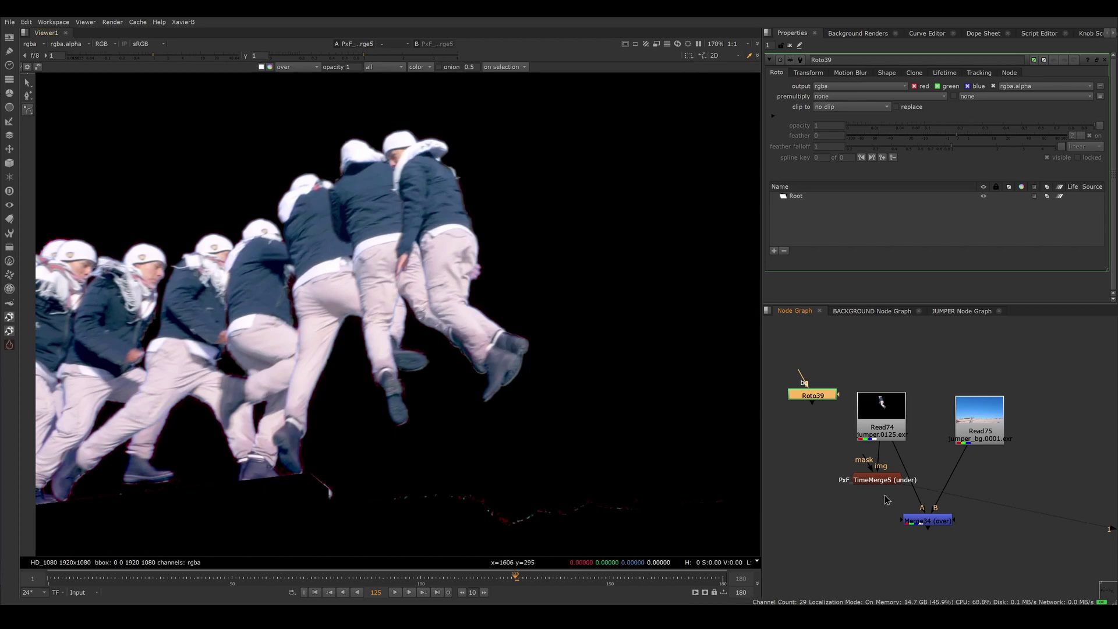
drag(821, 401, 820, 432)
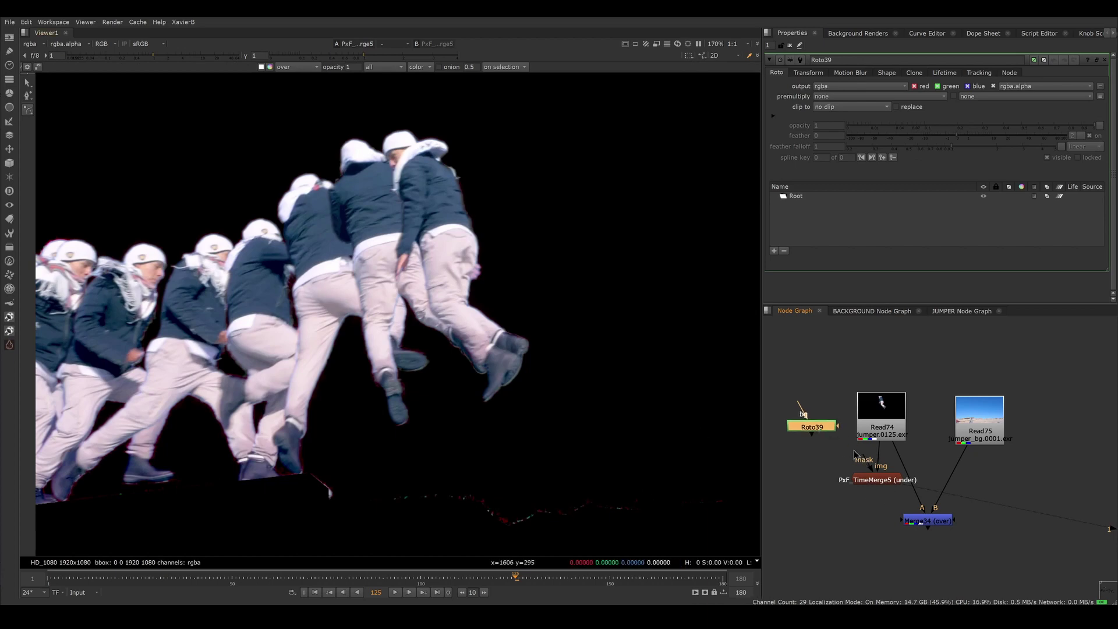
drag(866, 465, 803, 427)
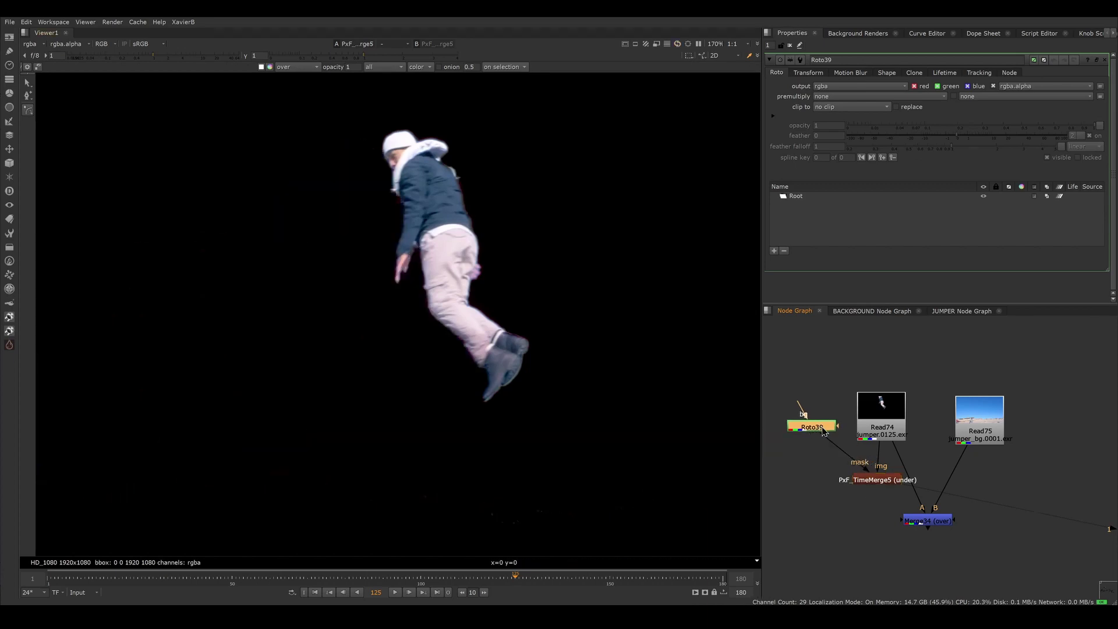
Step: Draw Ellipse1 around the leading jumpers, unplug Roto39, and feed PxF_TimeMerge5 into Merge34's A input
click(27, 109)
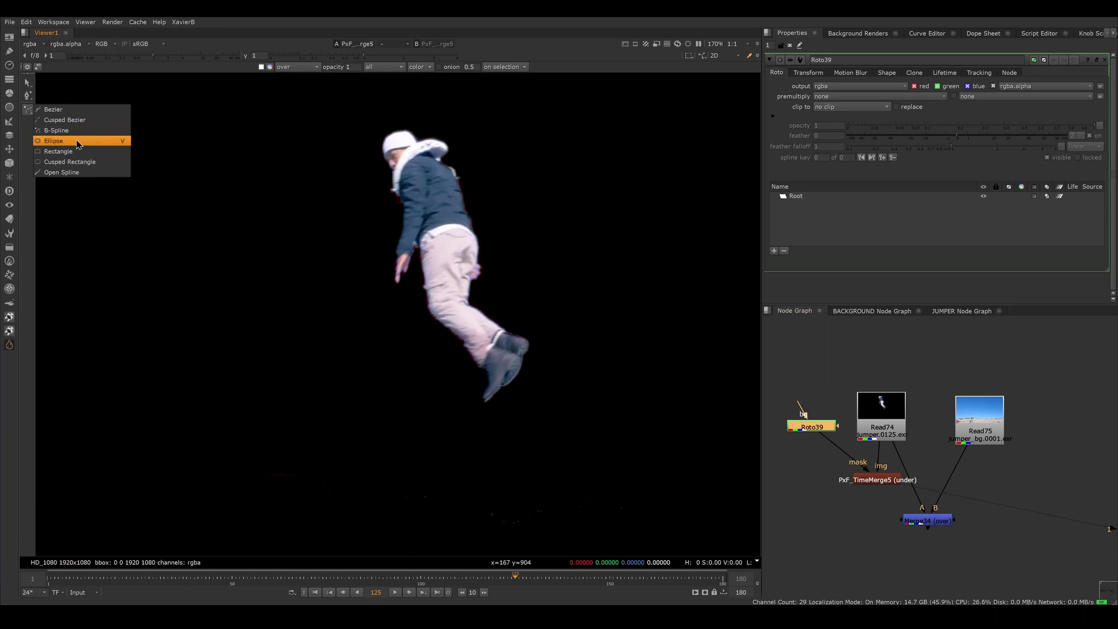
click(76, 139)
drag(197, 116, 599, 468)
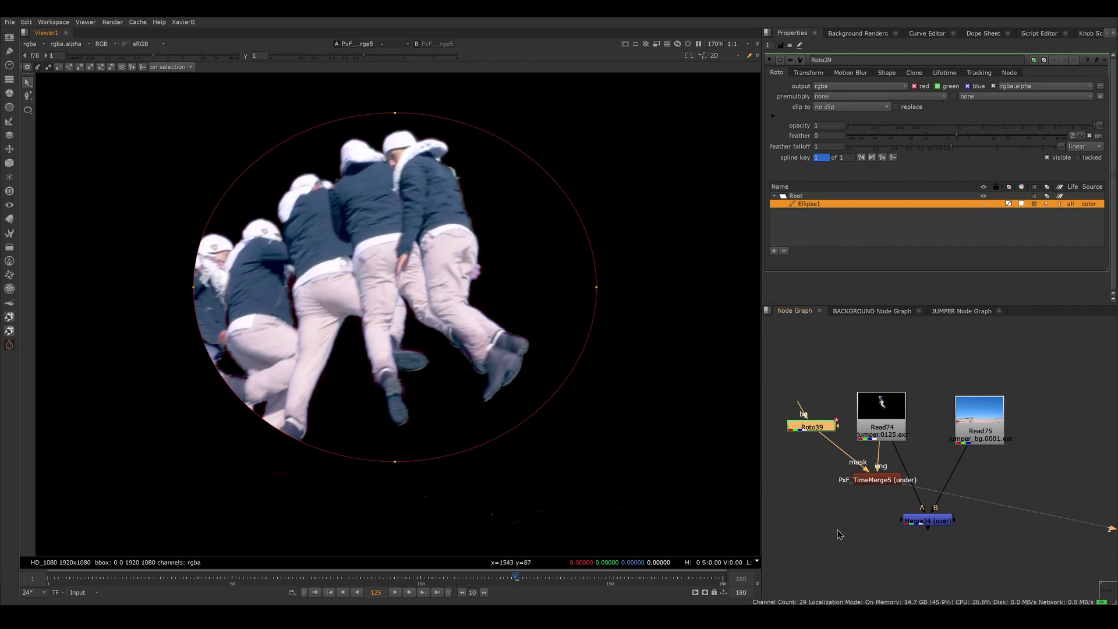
drag(823, 445, 871, 511)
drag(912, 454, 885, 483)
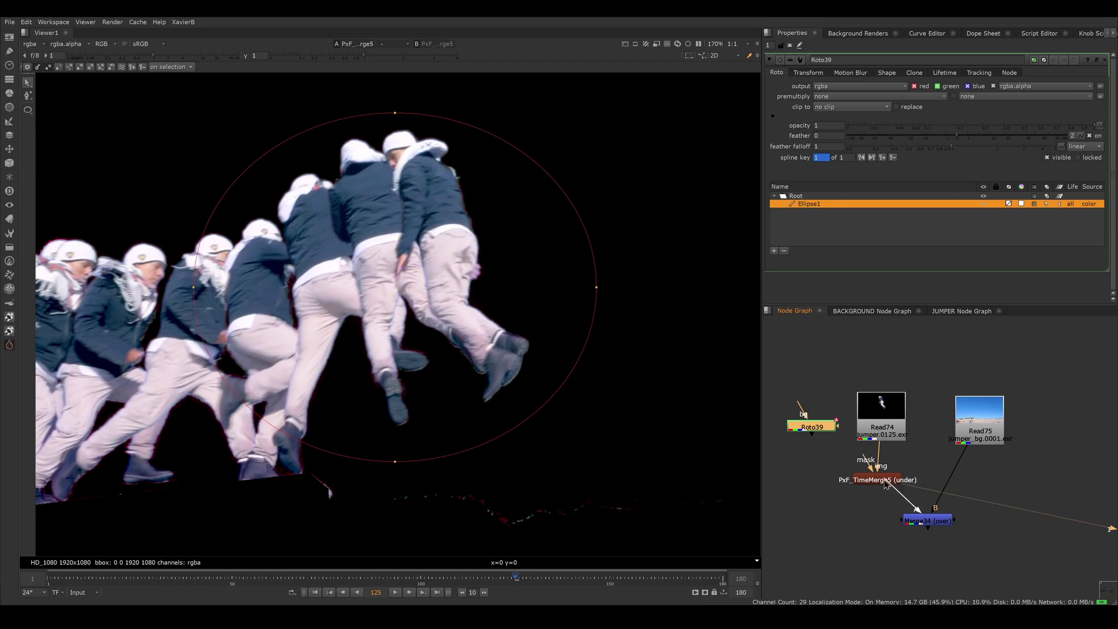
click(881, 482)
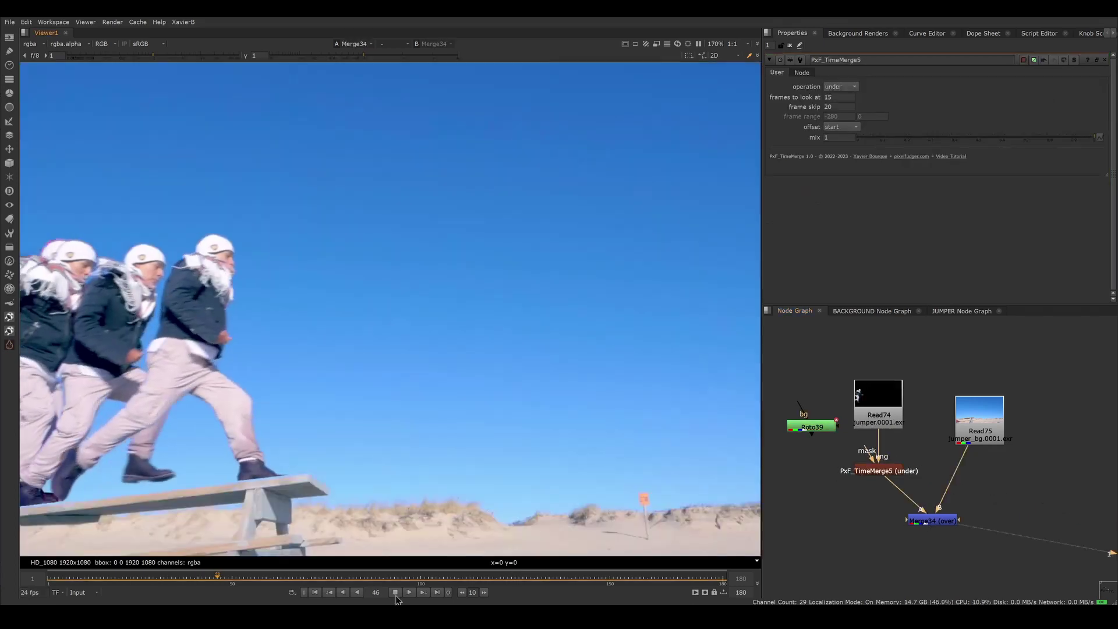
click(395, 592)
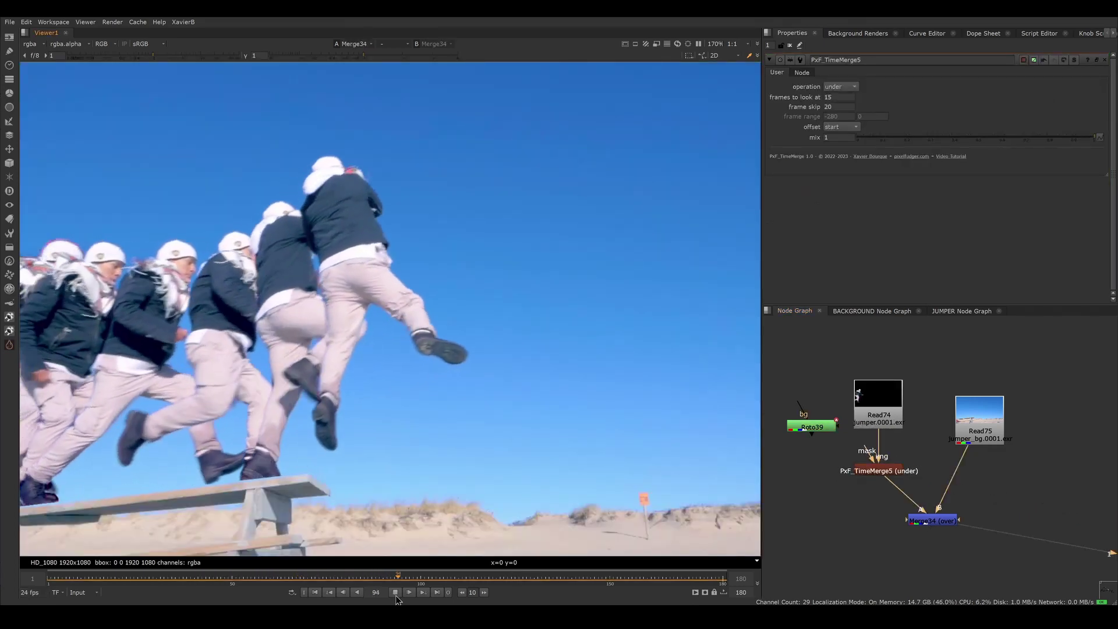